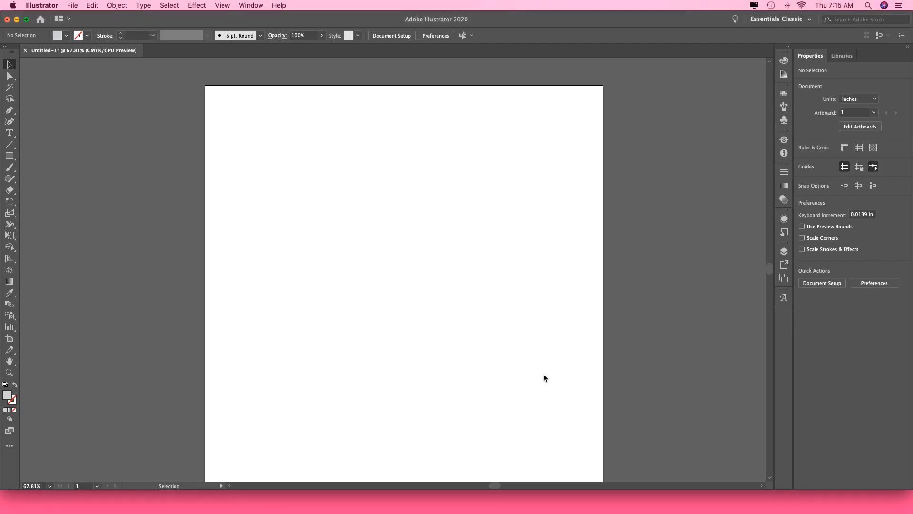
drag(565, 386, 603, 436)
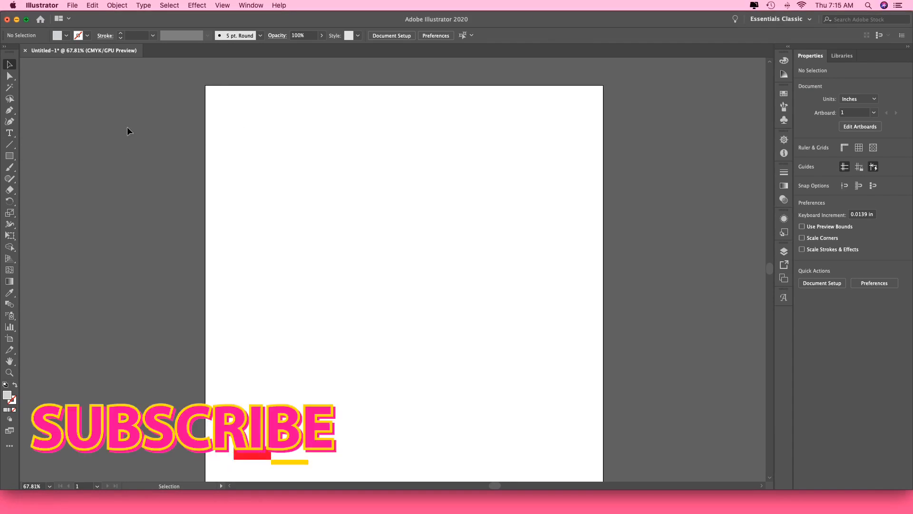
Step: Add a line of point text reading "ONCE YOU TASTE MY" near the artboard's upper left corner
click(9, 133)
click(223, 114)
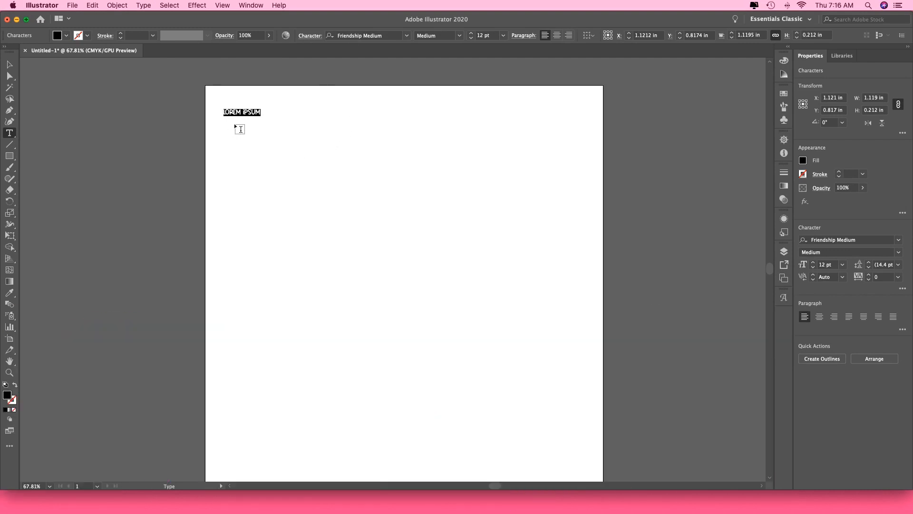
text(ONCE )
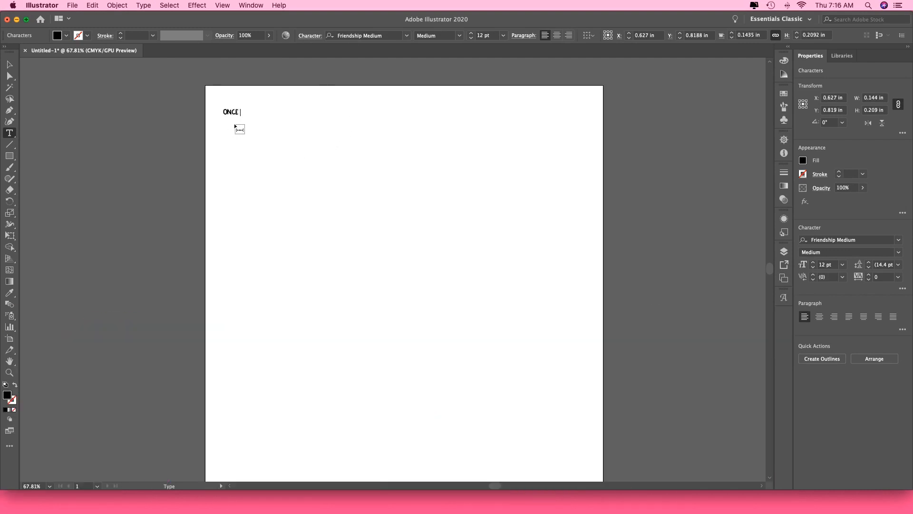
text(YOU TASTE)
click(232, 152)
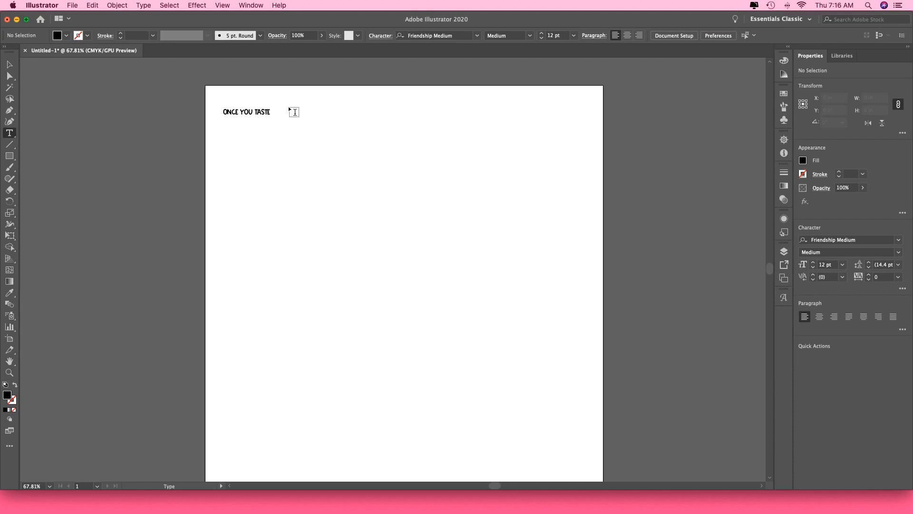
double_click(267, 112)
click(319, 150)
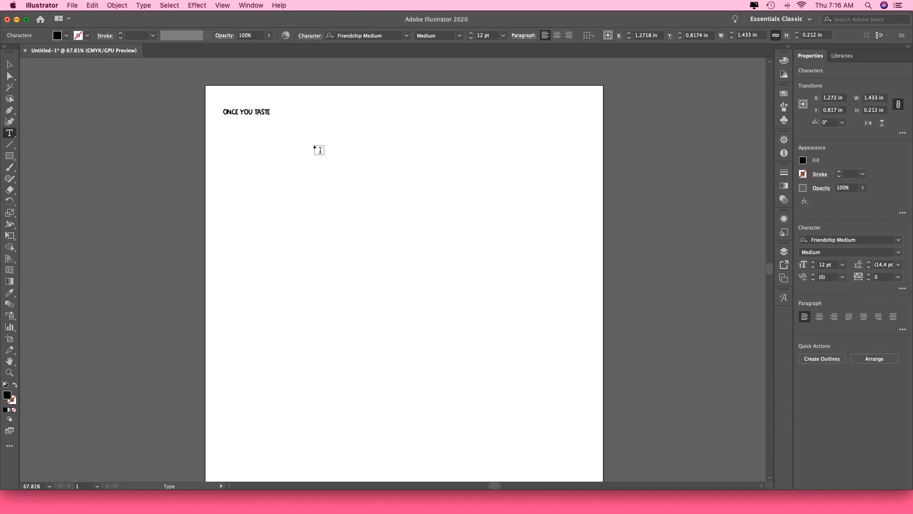
text(MT)
Step: Add two separate text lines below the first one, reading "MEAT" and "YOU'RE GONNA WANNA"
click(229, 141)
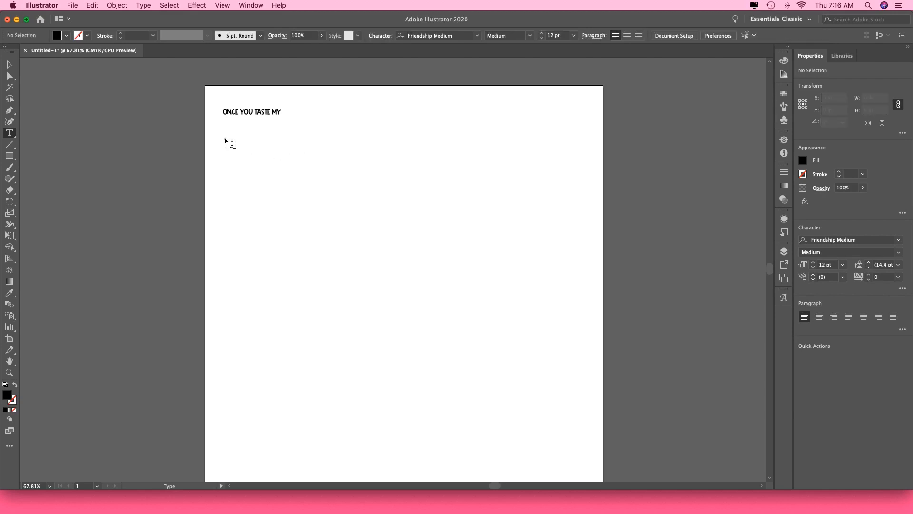
text(ME)
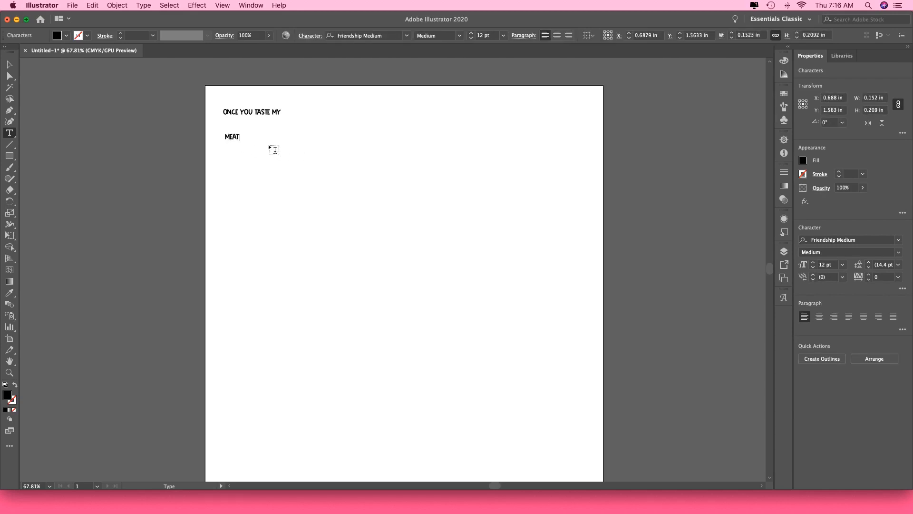
text(AT)
click(223, 156)
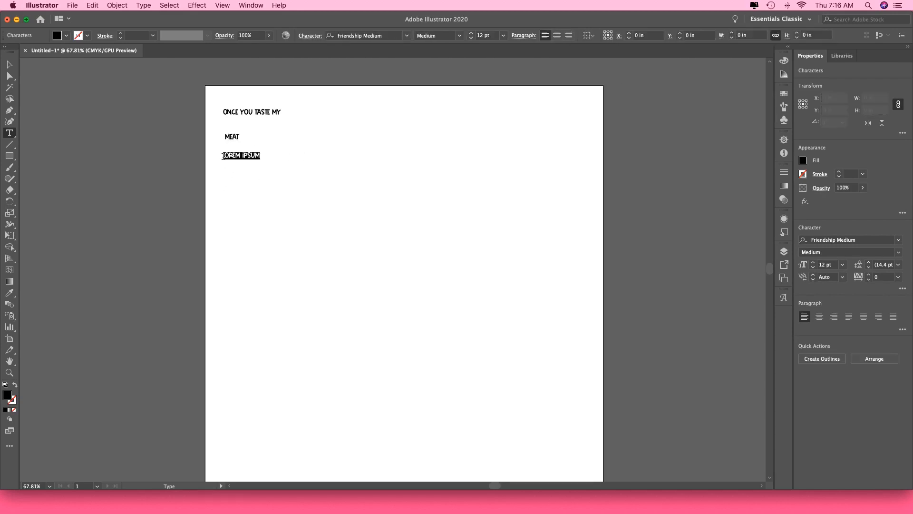
text(YO)
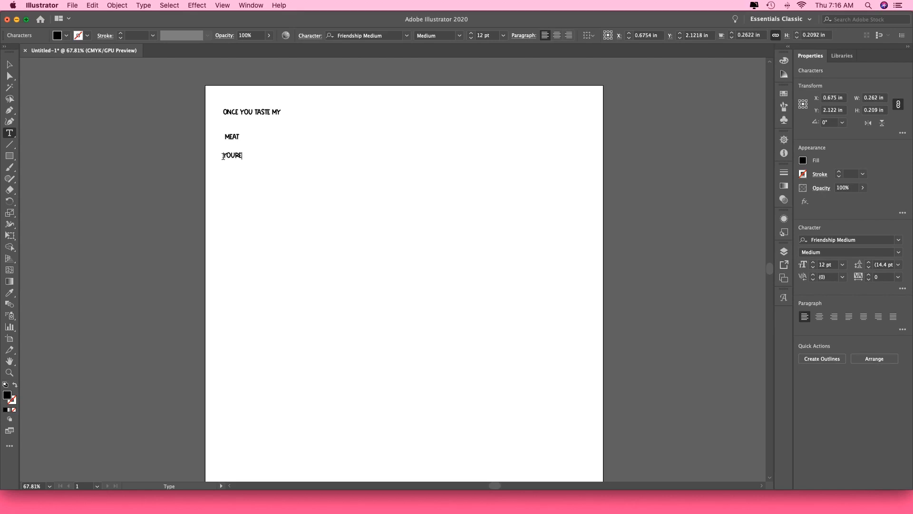
text(U'RE GOINNNA WANNA)
Step: Add a separate text object reading "SWALLOW" below "YOU'RE GONNA WANNA"
scroll(223, 156, left, 1)
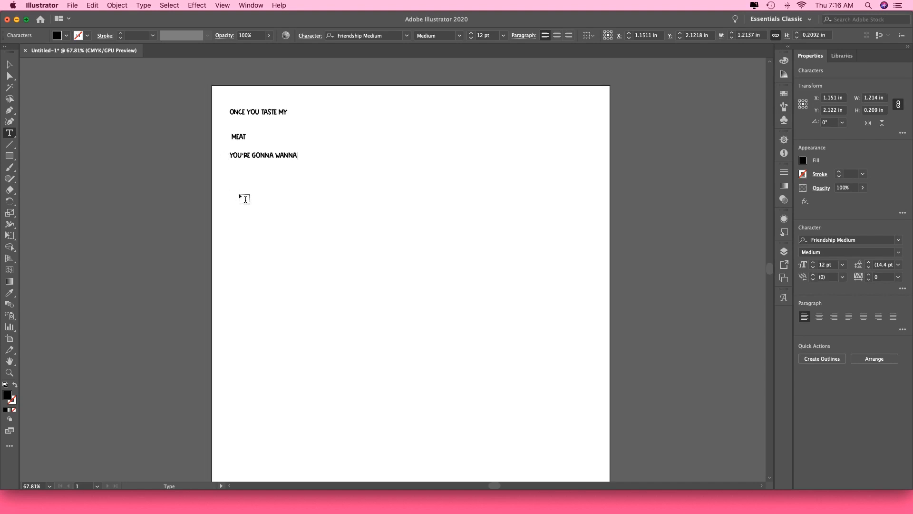
click(235, 183)
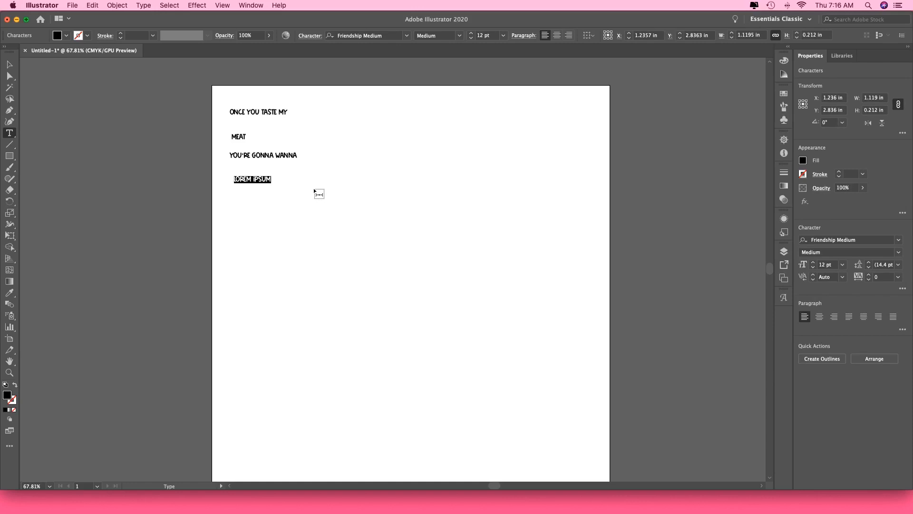
text(SWALLOW)
key(Escape)
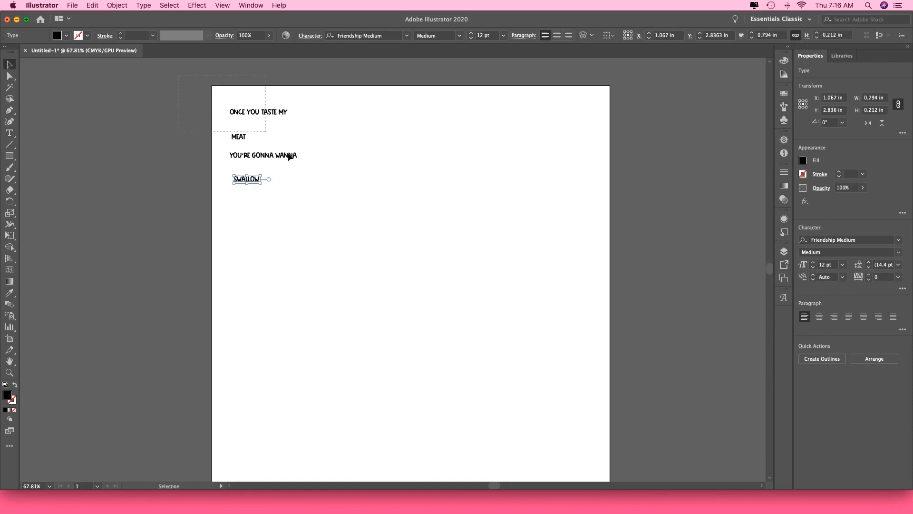
Step: Select all four text lines and scale them up together proportionally to about 47 pt
drag(213, 87, 361, 234)
drag(297, 184, 594, 398)
click(551, 169)
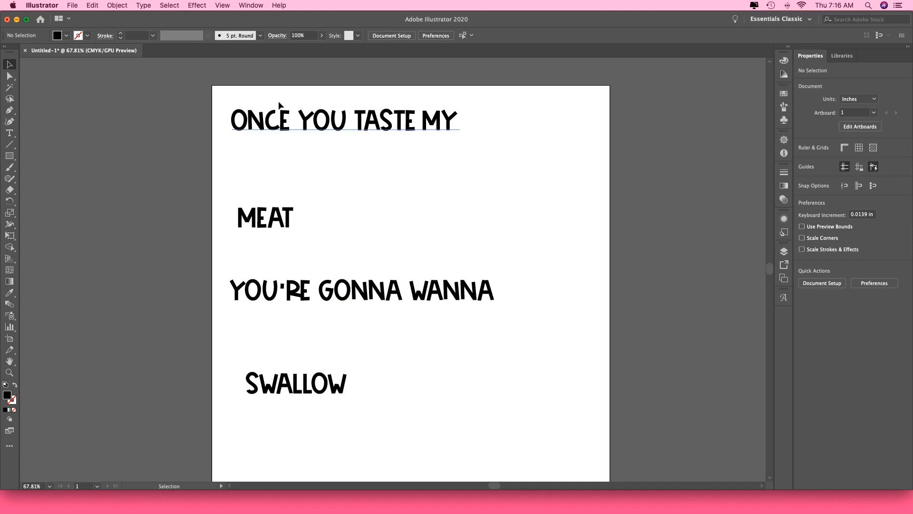
Step: Apply an envelope warp to "ONCE YOU TASTE MY" with the Flag style and a 100% horizontal bend
click(343, 121)
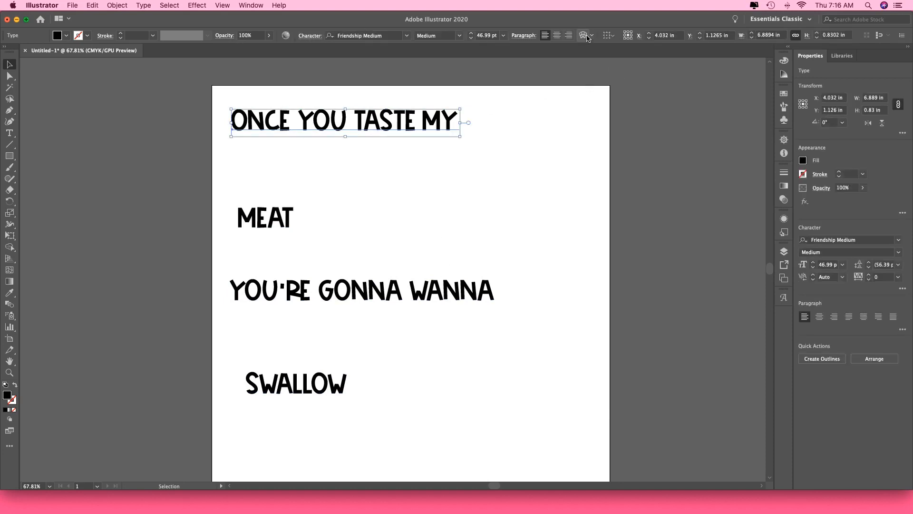
key(alt+shift+super+w)
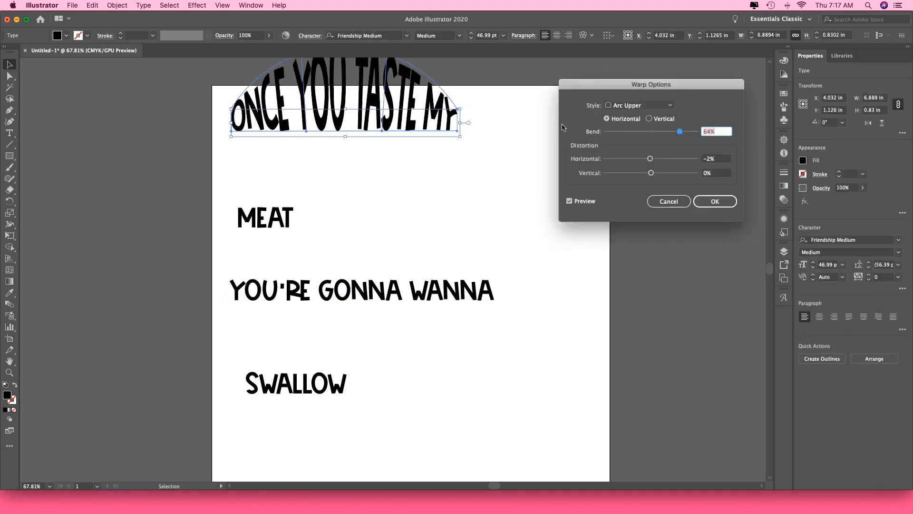
click(660, 108)
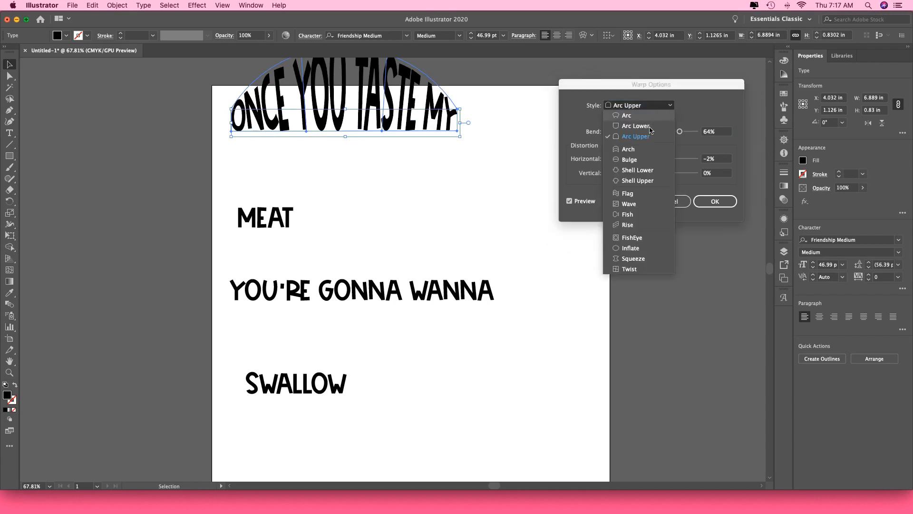
click(638, 194)
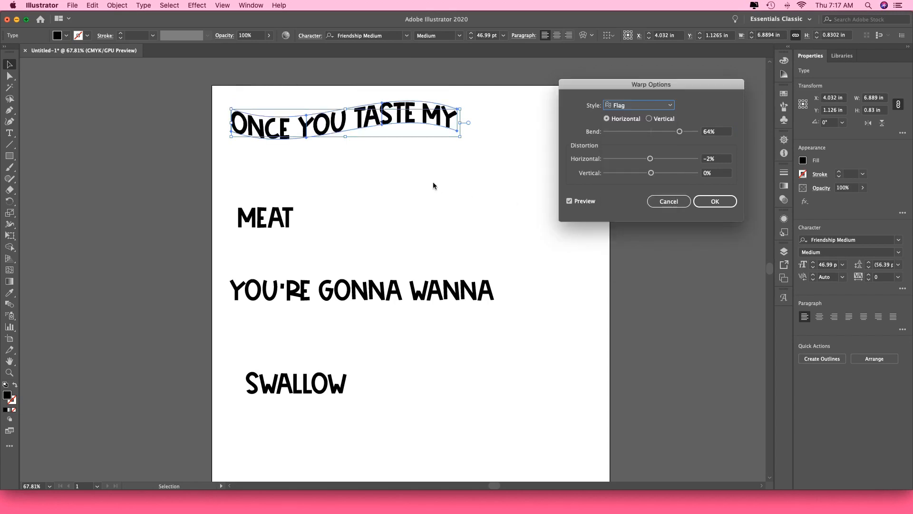
double_click(714, 131)
text(100)
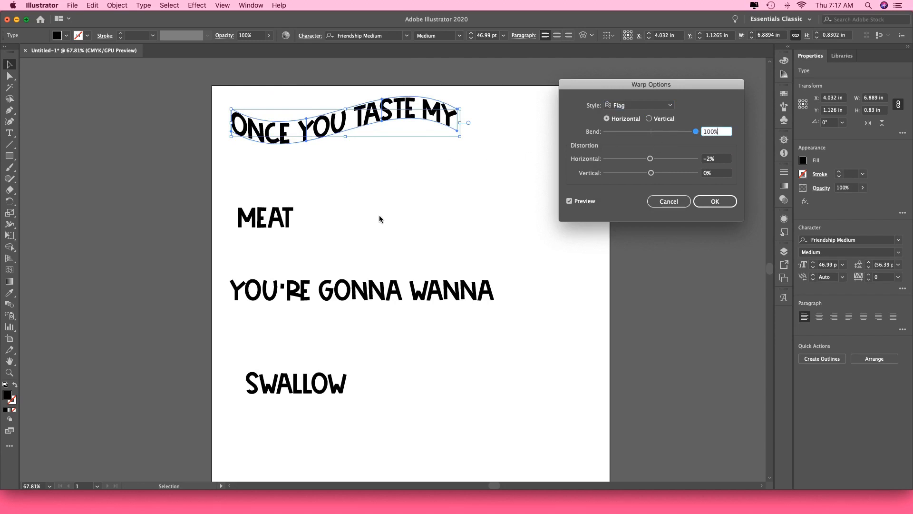
click(718, 203)
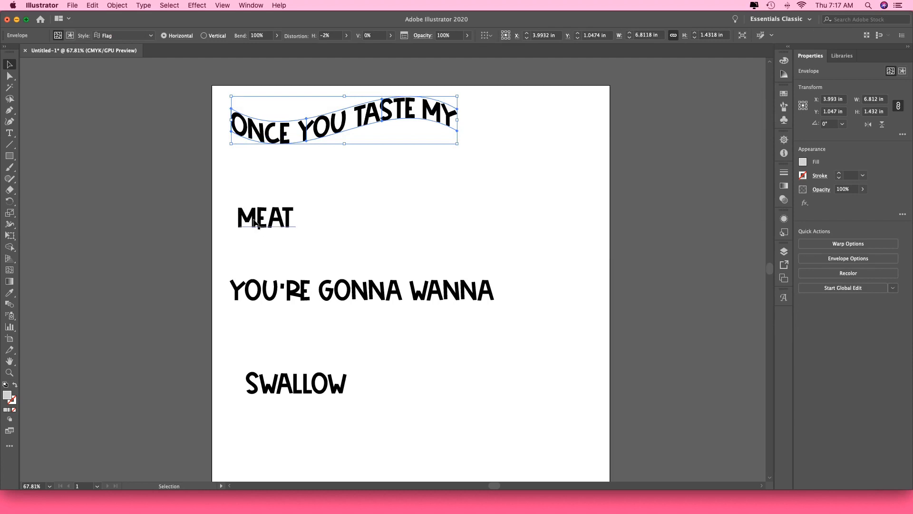
Step: Move "MEAT" beneath "TASTE MY" and warp "YOU'RE GONNA WANNA" with the Flag style at -100% bend
drag(261, 225, 394, 146)
click(366, 292)
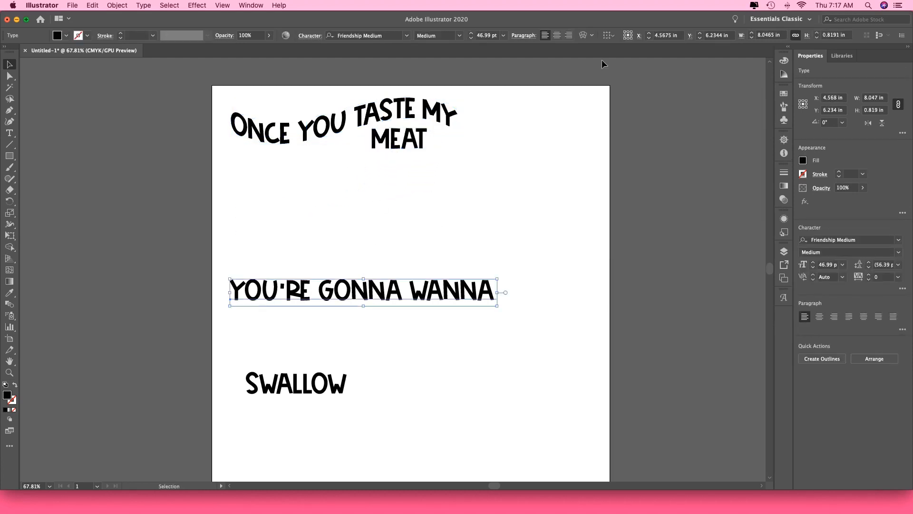
click(607, 35)
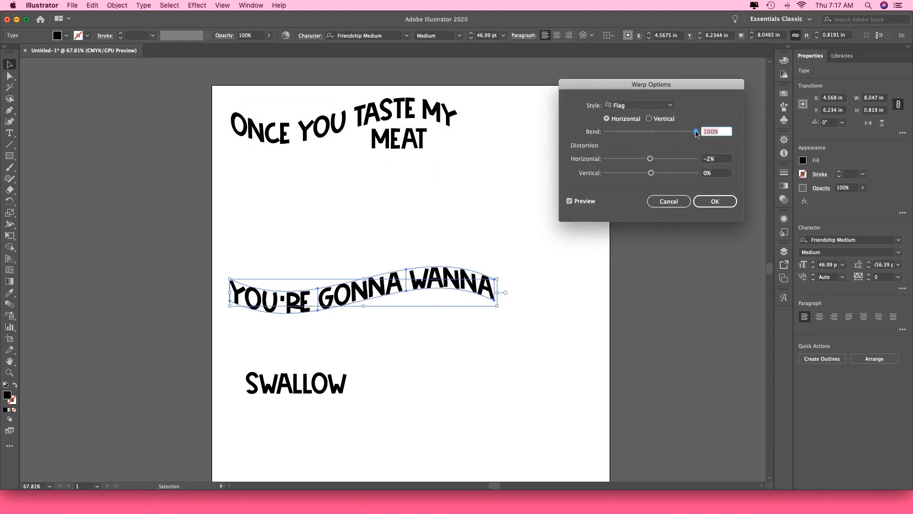
drag(696, 132, 590, 134)
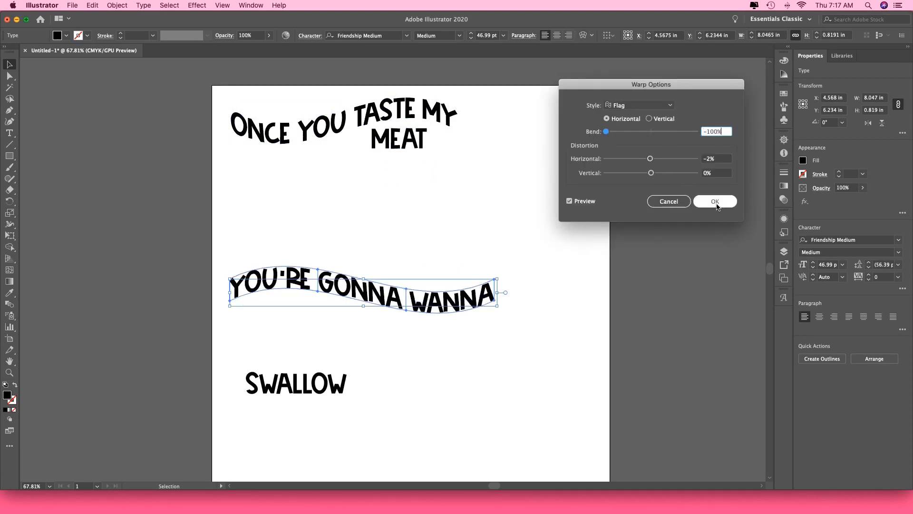
click(715, 201)
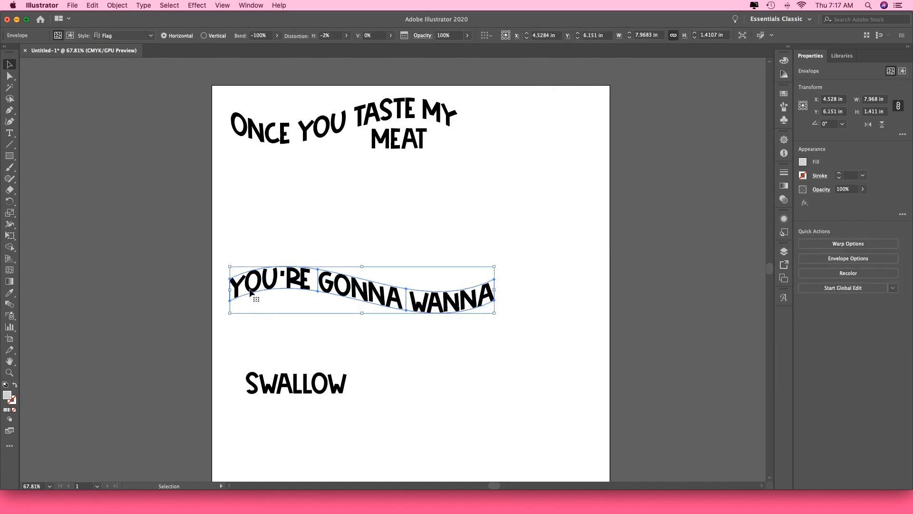
Step: Move the warped "YOU'RE GONNA WANNA" up beneath "MEAT" and align both wavy lines on their horizontal centers
drag(251, 288, 250, 173)
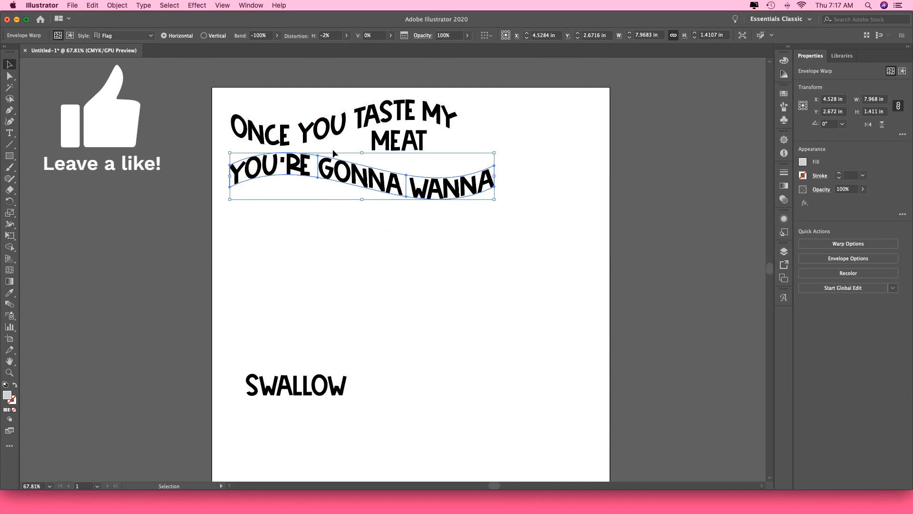
drag(305, 100, 316, 202)
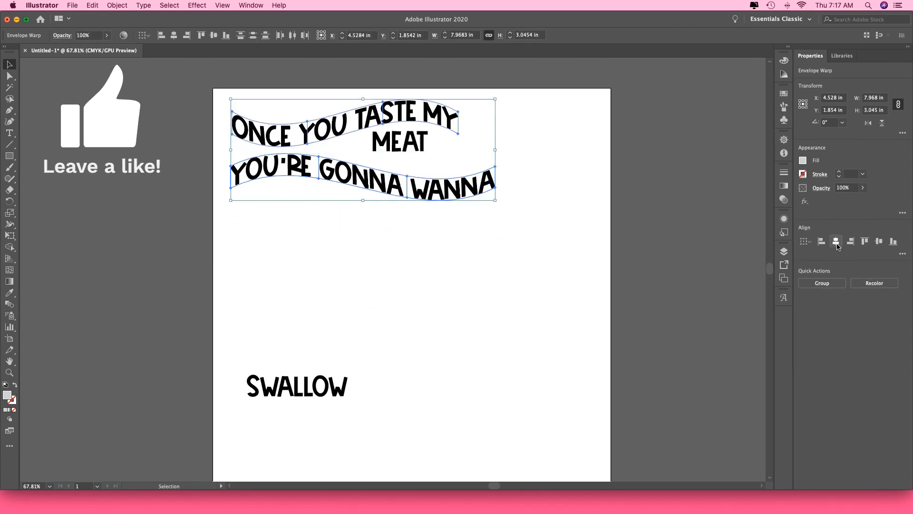
click(820, 243)
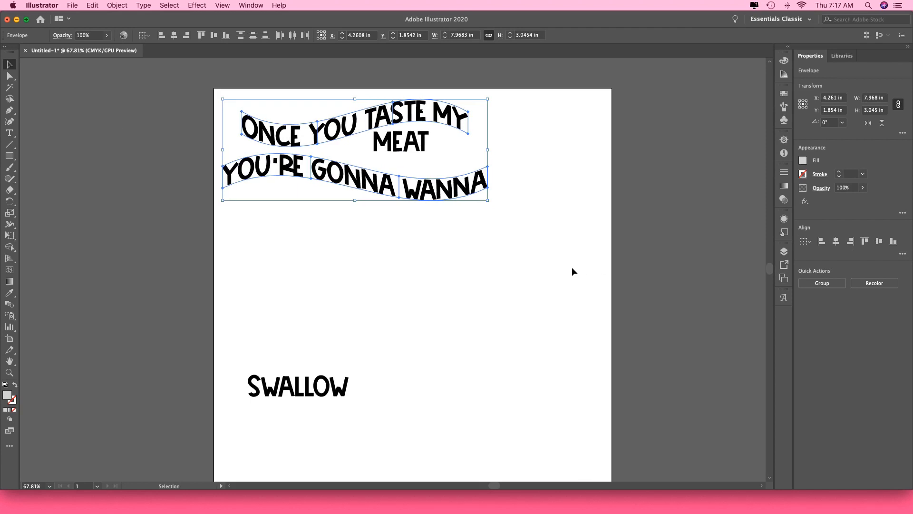
Step: Move "SWALLOW" up beneath "YOU'RE GONNA" and set a Bulge warp with 100% bend on "MEAT"
drag(310, 386, 298, 197)
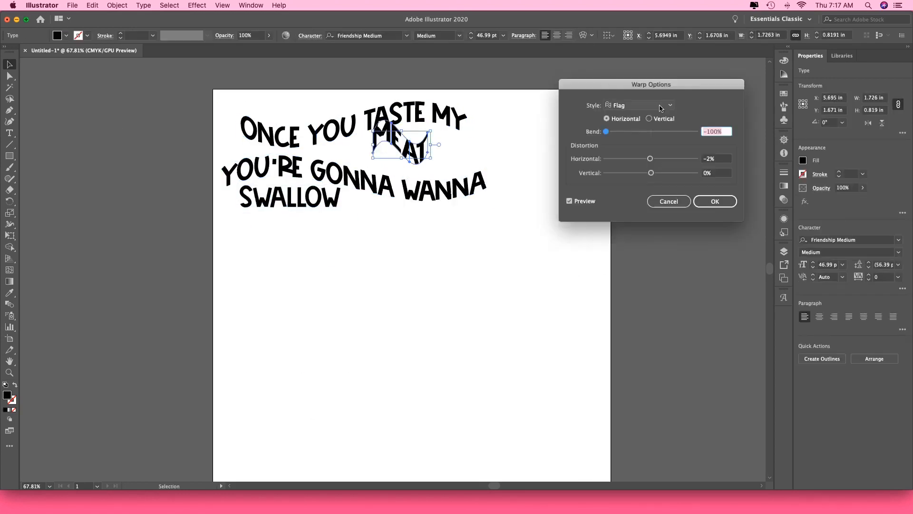
click(638, 105)
click(629, 159)
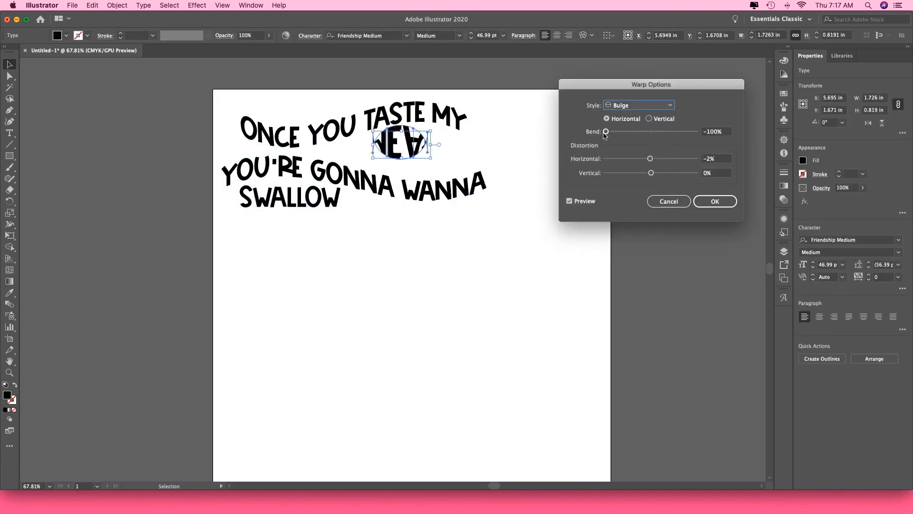
drag(604, 131, 695, 132)
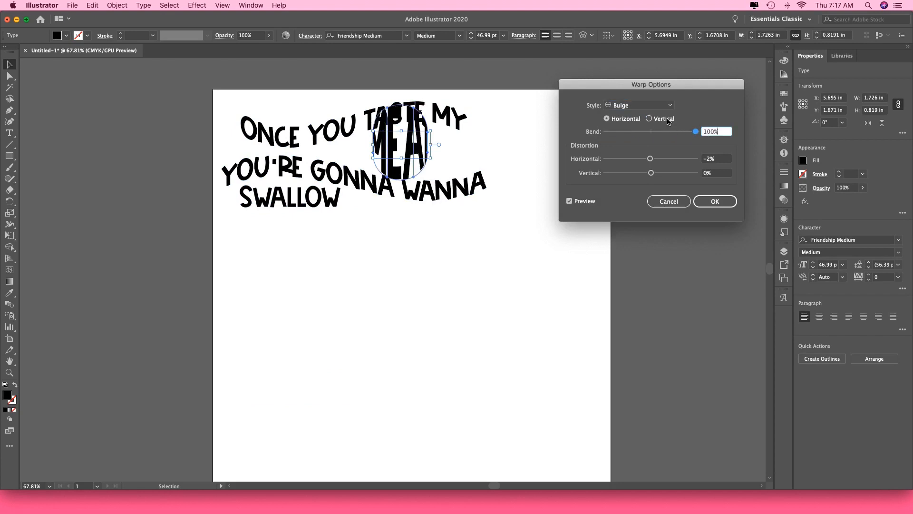
Step: Try the Arc and Arch warp styles on "MEAT"
click(670, 105)
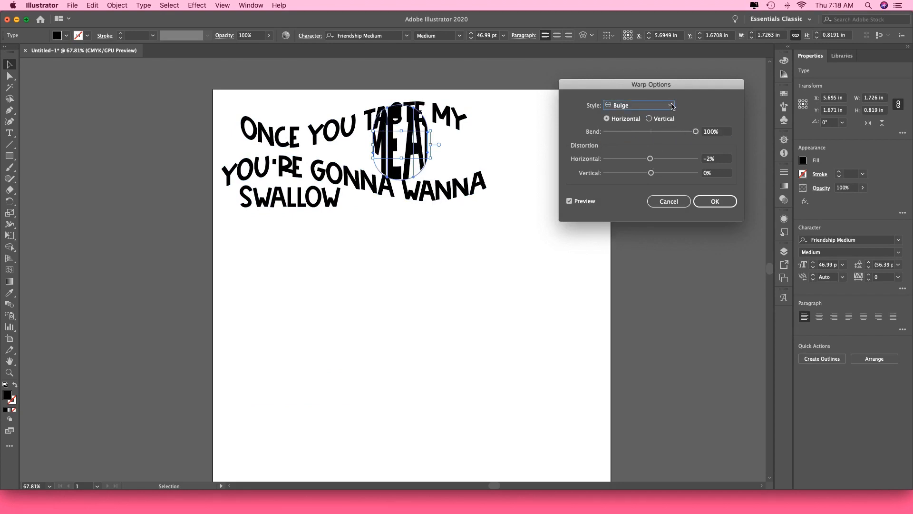
key(Up)
key(Up)
key(Up)
key(Up)
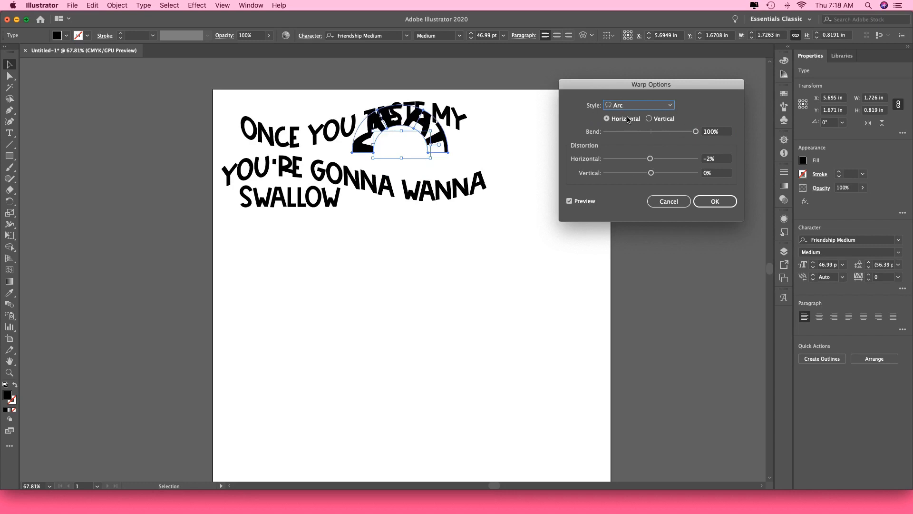
click(671, 109)
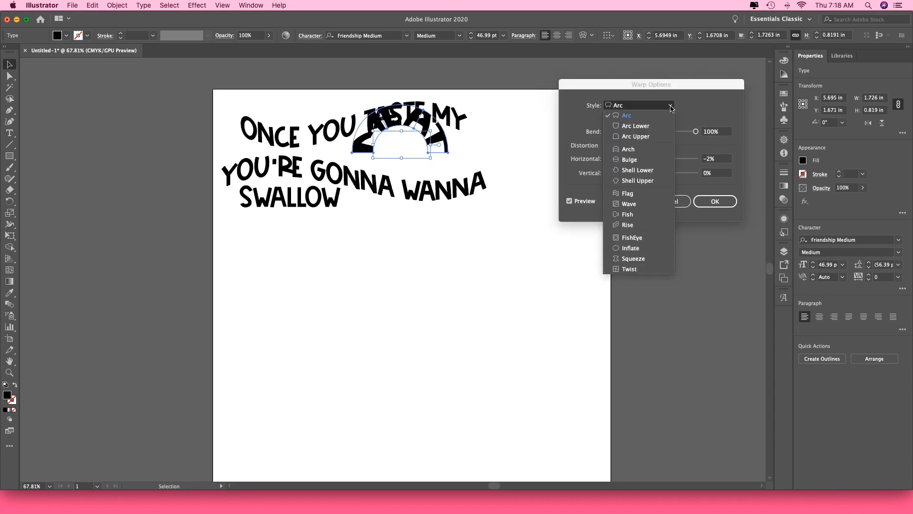
click(650, 150)
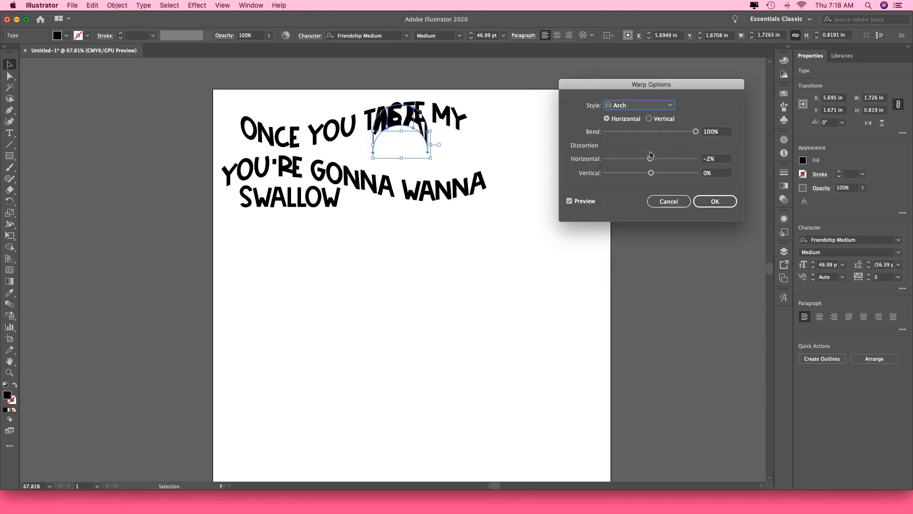
Step: Apply the Inflate warp style to "MEAT" with 100% bend and -2% horizontal distortion
click(671, 107)
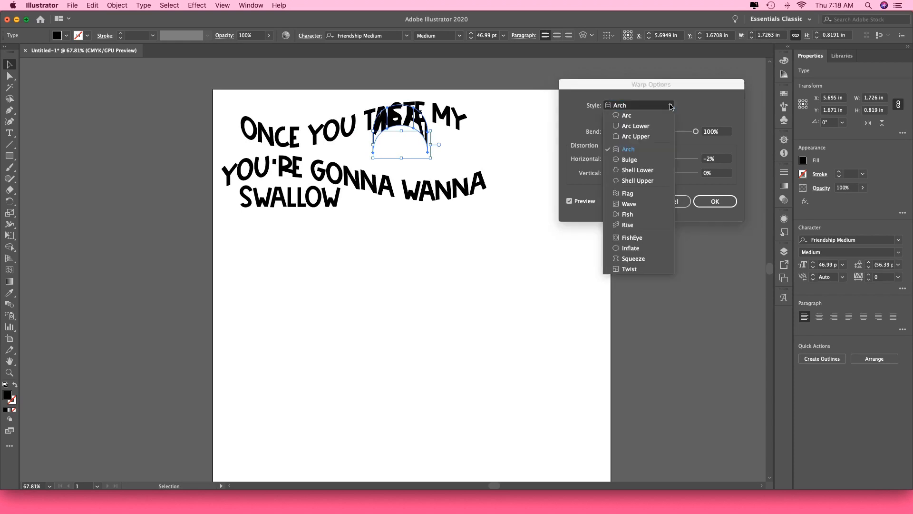
click(640, 248)
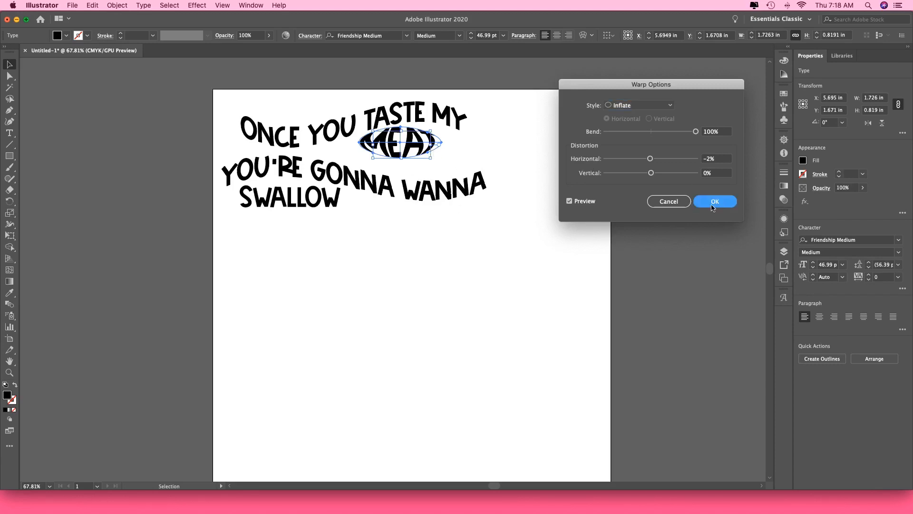
key(Return)
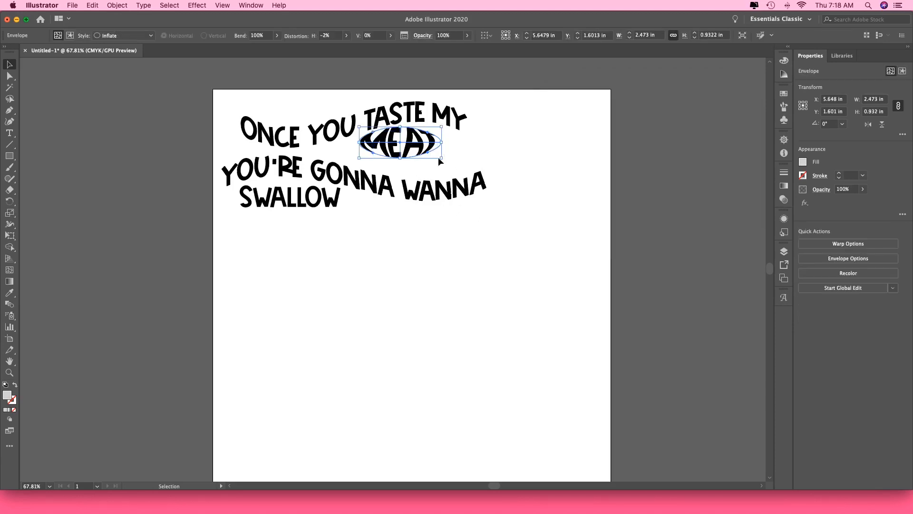
Step: Enlarge the warped "MEAT" and fit it into the gap between "TASTE MY" and "GONNA WANNA"
drag(442, 159, 498, 180)
drag(425, 162, 400, 158)
click(497, 233)
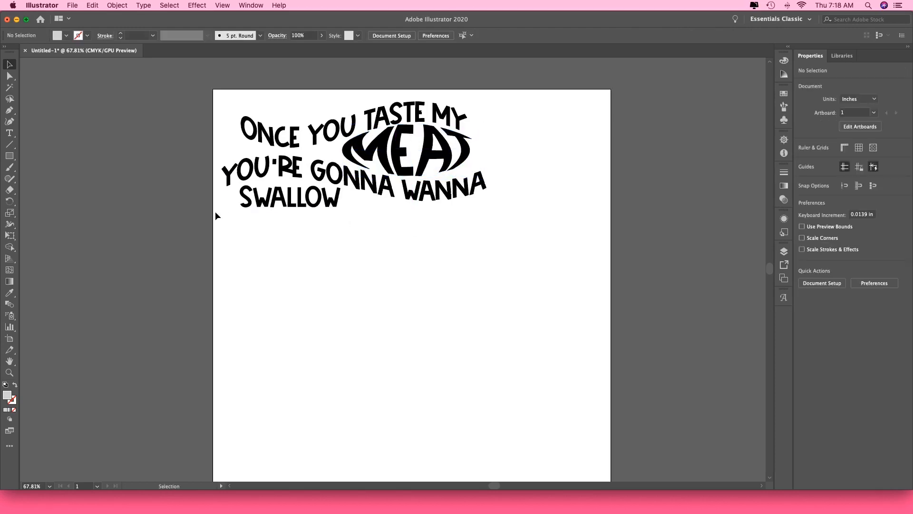
drag(438, 167, 433, 171)
click(462, 233)
click(434, 264)
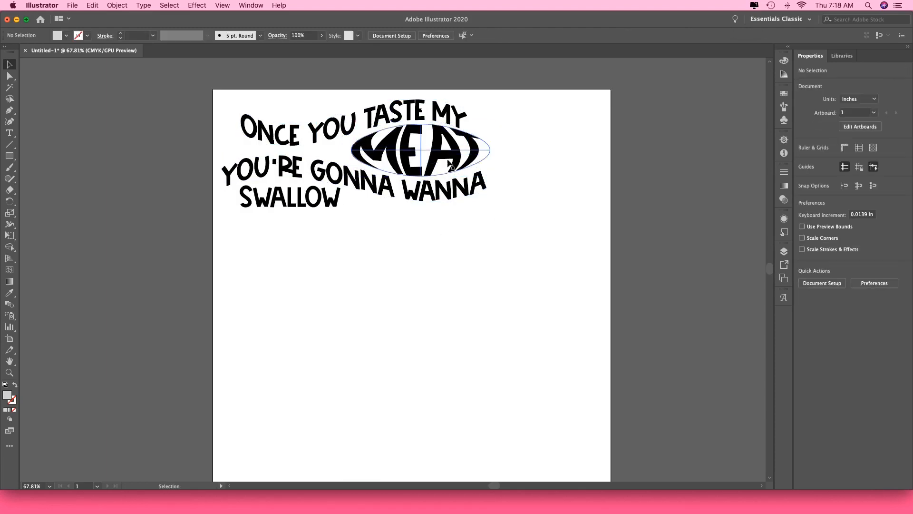
Step: Nudge "ONCE YOU TASTE MY" into place and set the width of "YOU'RE GONNA WANNA" to 6.8118 in to match it
drag(317, 138, 325, 143)
click(376, 247)
click(328, 136)
drag(885, 99, 856, 99)
click(354, 179)
text(6.8118 in)
click(491, 351)
Step: Align the two wavy text lines with each other and reposition "MEAT" between them
click(328, 136)
shift+click(354, 180)
click(836, 242)
drag(412, 154, 410, 131)
click(500, 262)
click(405, 168)
Step: Warp "SWALLOW" with the Arc Upper style at less than 100% bend and fit it beneath "YOU'RE"
click(290, 197)
click(592, 36)
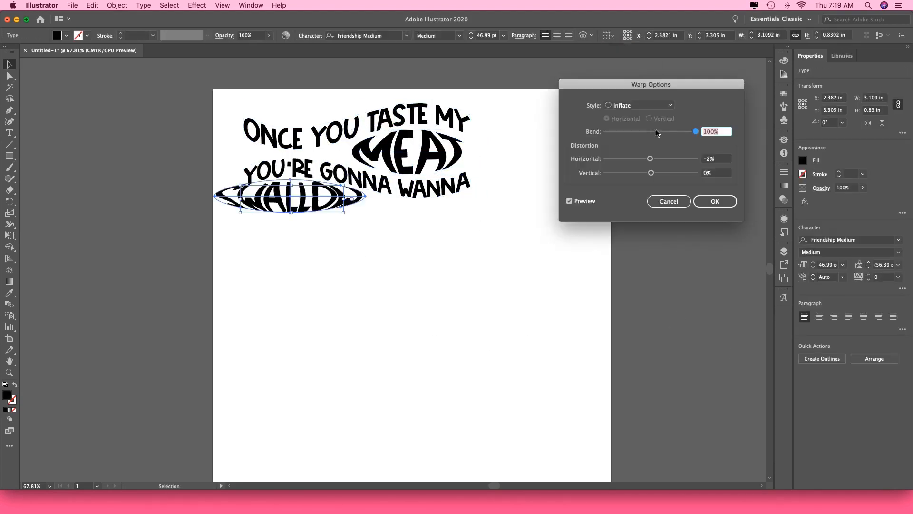
click(640, 105)
click(633, 137)
drag(695, 132, 677, 132)
click(715, 201)
drag(287, 193, 291, 208)
click(381, 269)
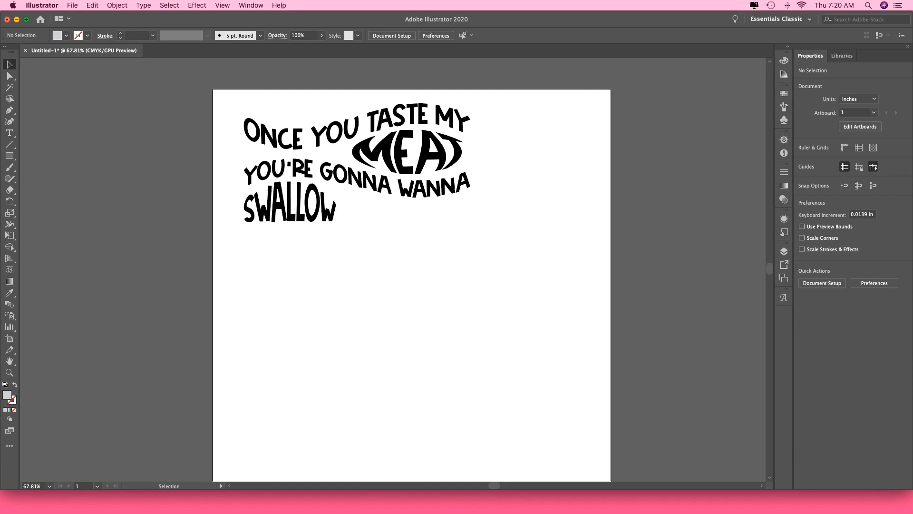
Step: Draw a downward-bowed three-point curve about 4.41 in wide and 0.93 in high beneath "GONNA WANNA" with the Curvature tool
key(shift+grave)
click(336, 189)
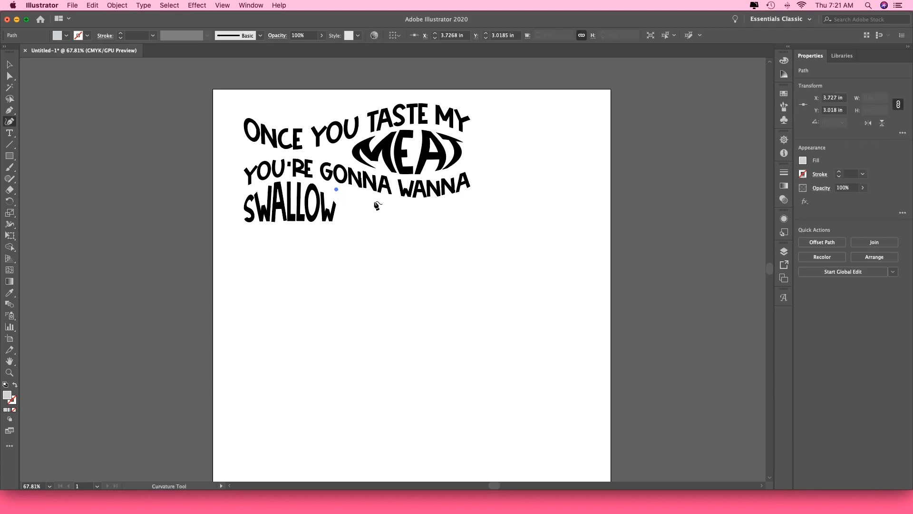
click(407, 205)
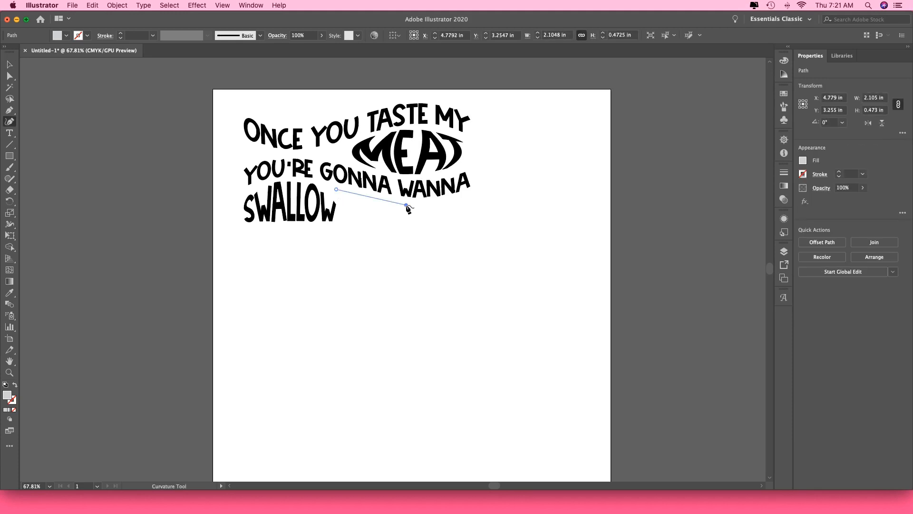
drag(407, 206, 419, 219)
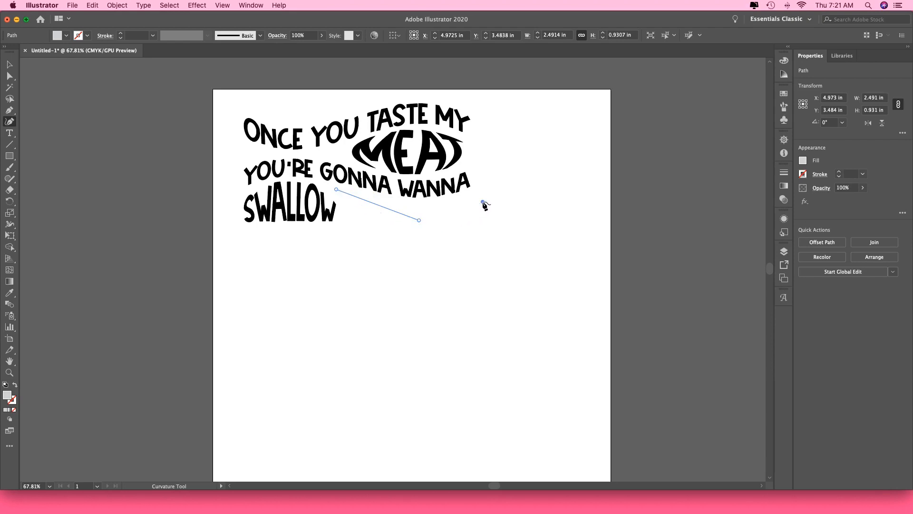
click(482, 202)
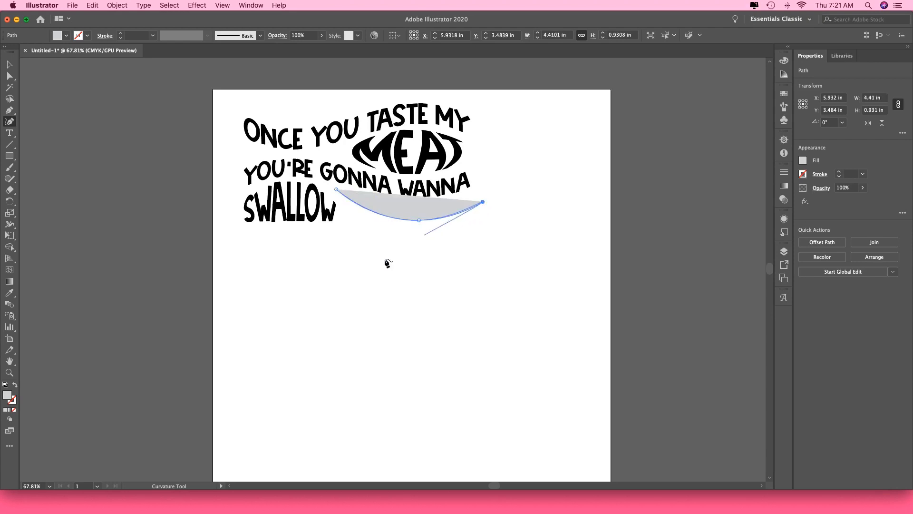
right_click(483, 202)
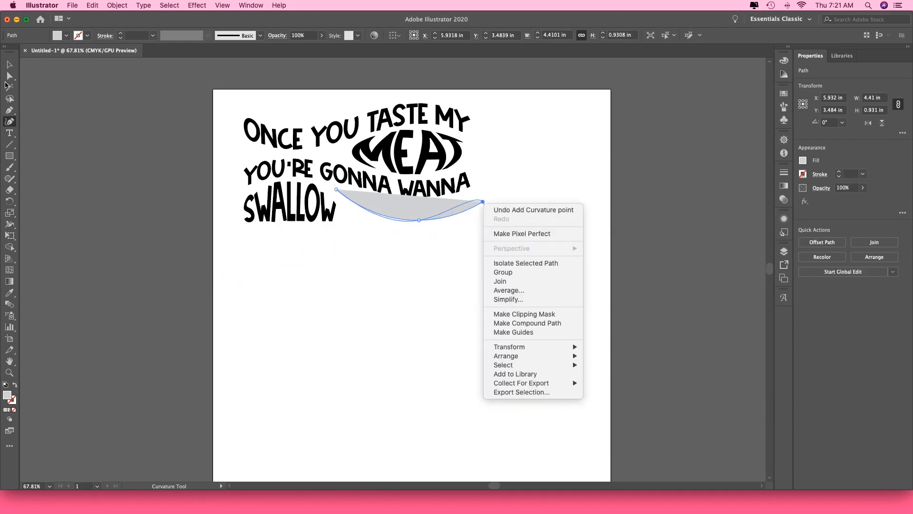
click(12, 68)
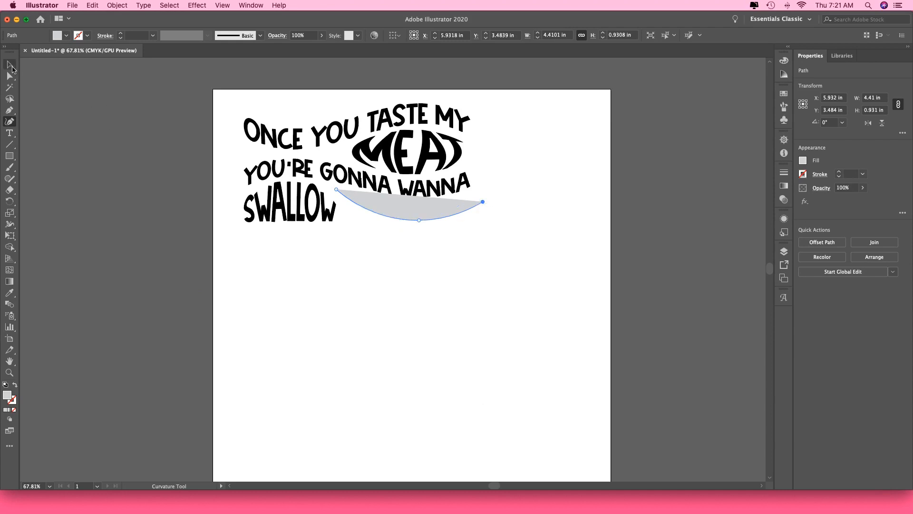
click(9, 65)
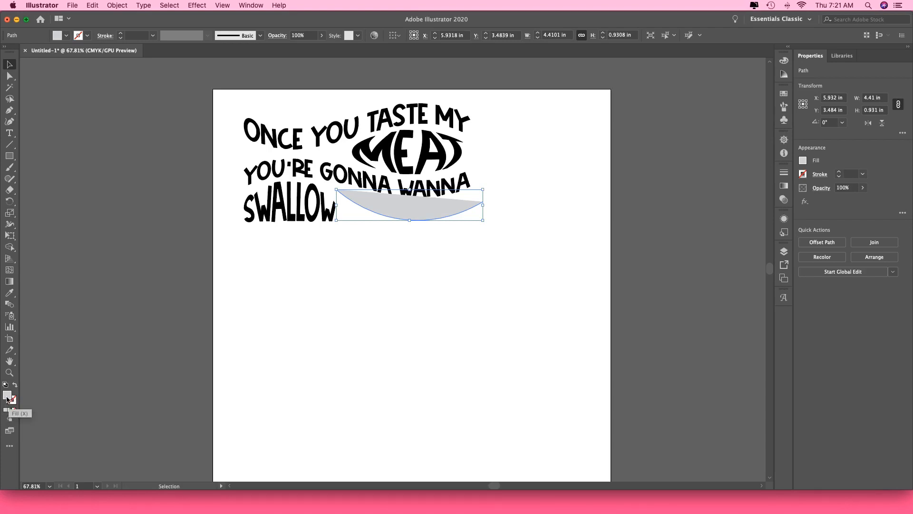
Step: Remove the curve's fill and give it a black stroke
click(67, 37)
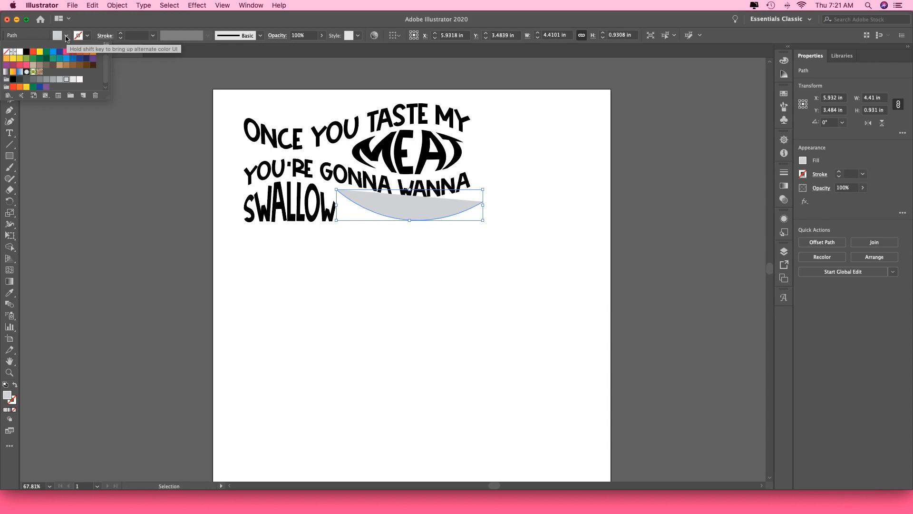
click(6, 52)
click(87, 35)
click(88, 36)
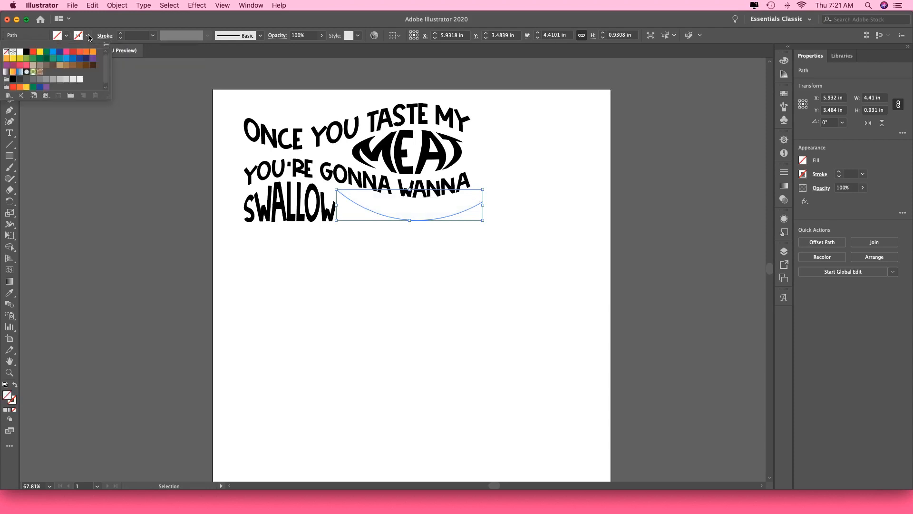
click(26, 51)
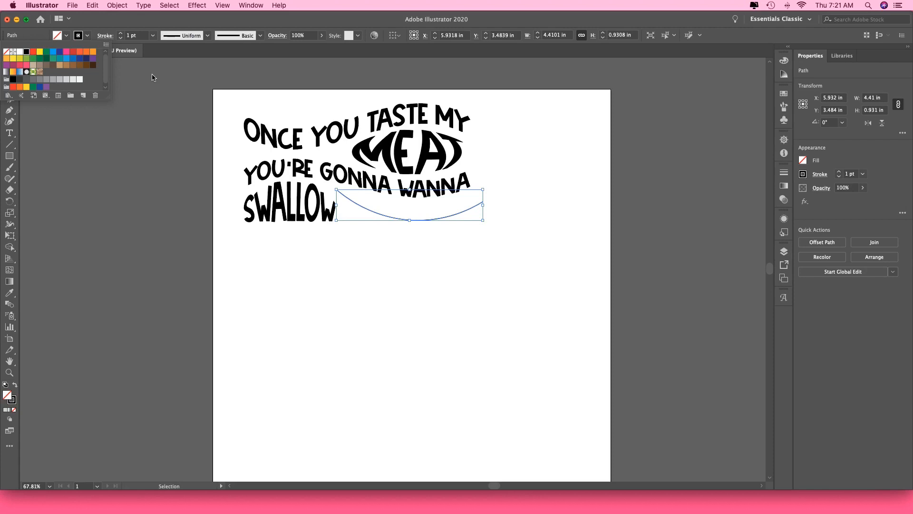
Step: Try Width Profile 1 and the double-bulge width profile on the curve's stroke
click(208, 36)
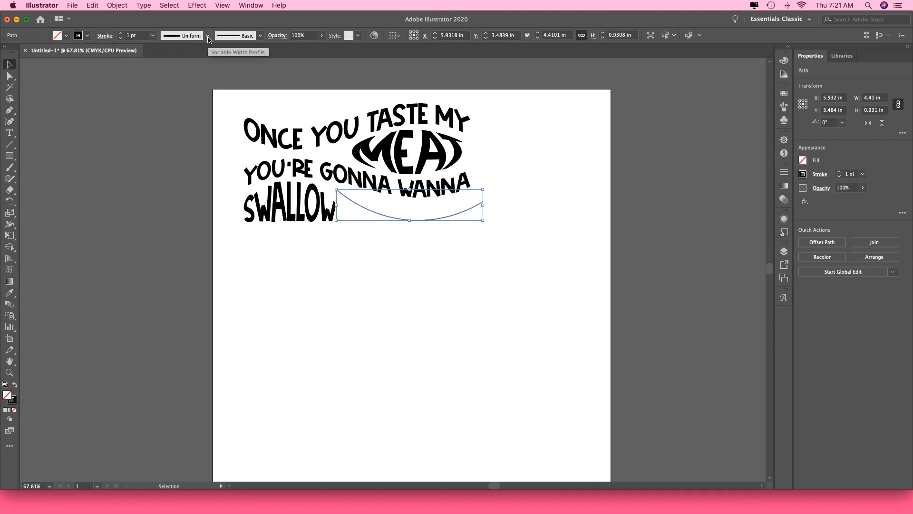
click(207, 36)
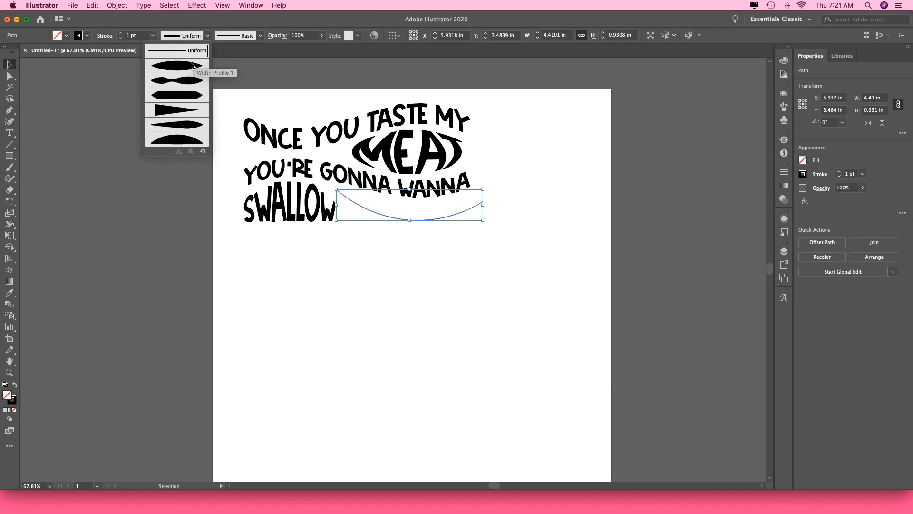
click(192, 65)
click(207, 36)
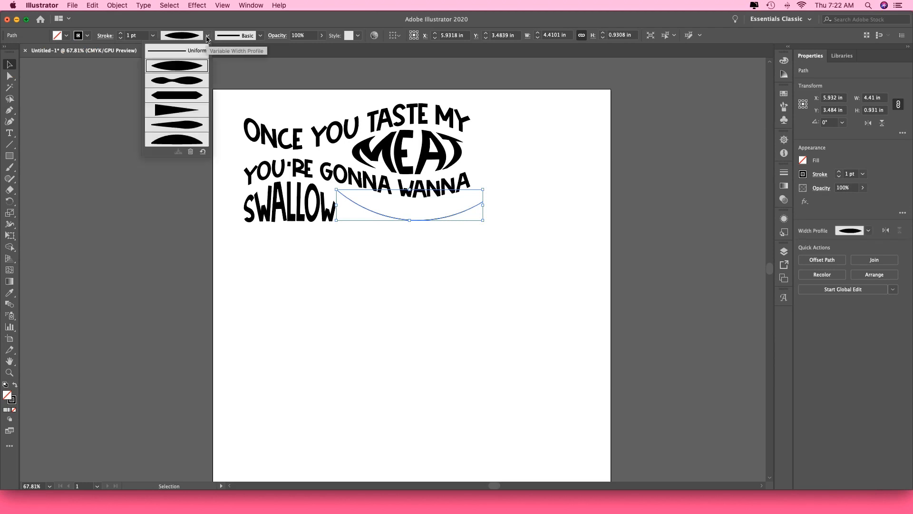
click(195, 77)
click(208, 37)
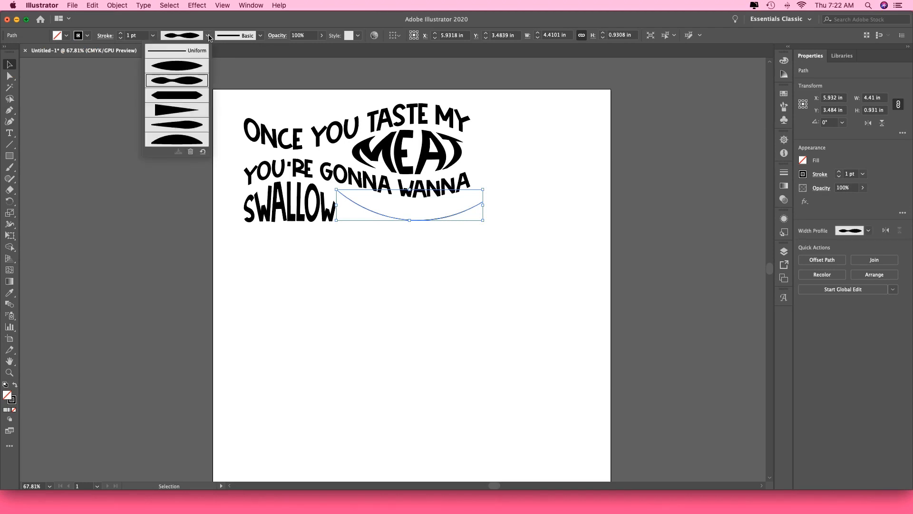
click(114, 148)
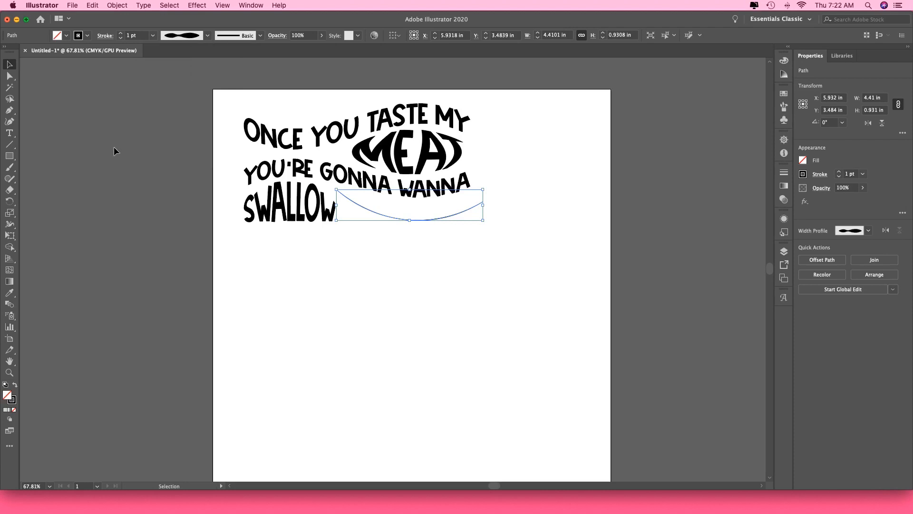
Step: Shrink the curve to about 4.1 in wide, tilt it about 2.4° to follow "GONNA WANNA", and set its stroke to 5 pt
drag(399, 218, 426, 212)
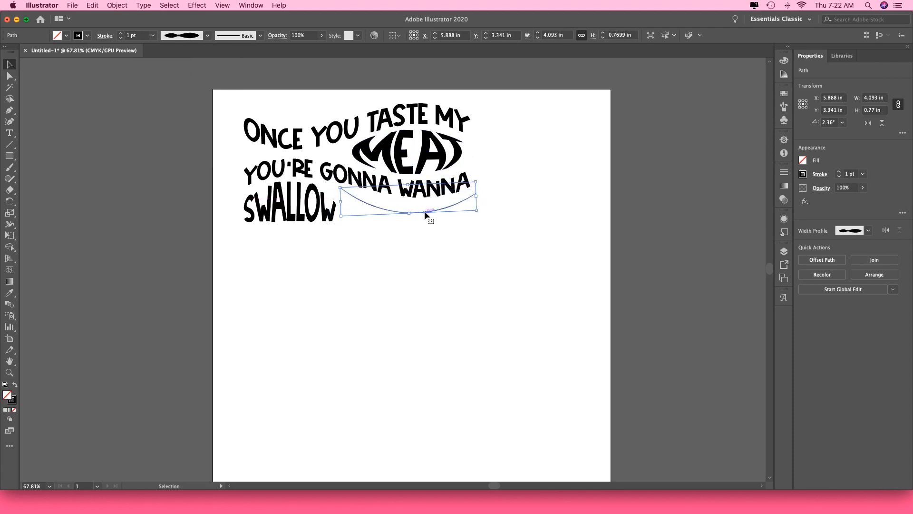
click(284, 333)
click(419, 212)
click(153, 36)
click(167, 114)
click(470, 199)
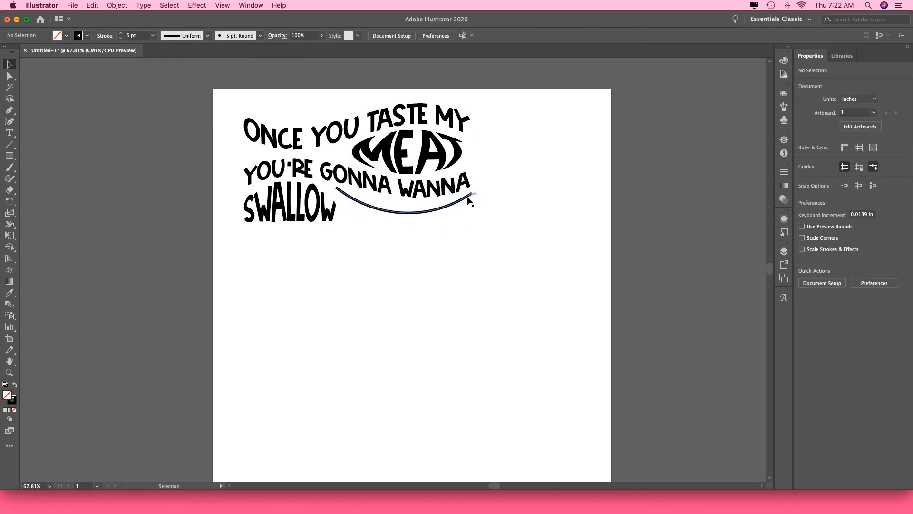
click(468, 195)
Step: Select the whole lettering design and move it down and right towards the middle of the artboard
click(37, 247)
key(super+a)
drag(421, 215, 453, 269)
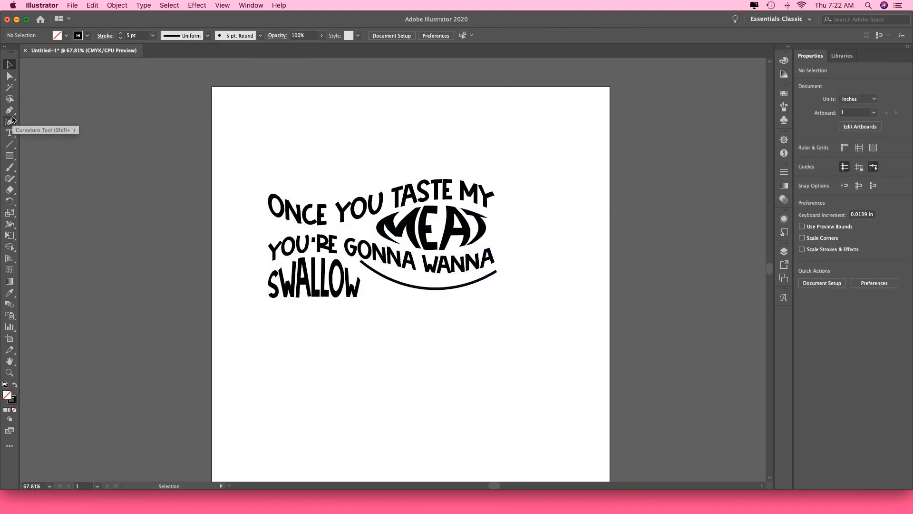
Step: Draw an arc about 1.78 in wide and 2.51 in high from beside "MY" round to beside "WANNA" with the Curvature tool
click(9, 121)
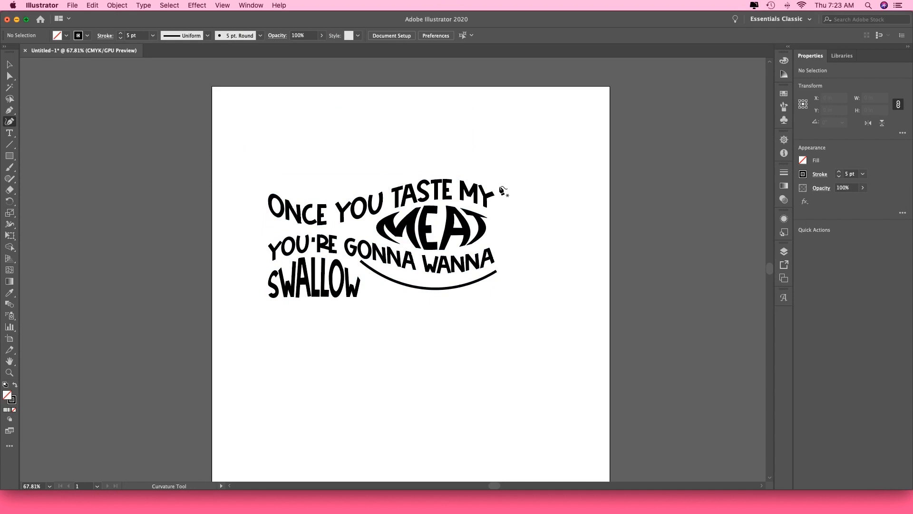
click(499, 186)
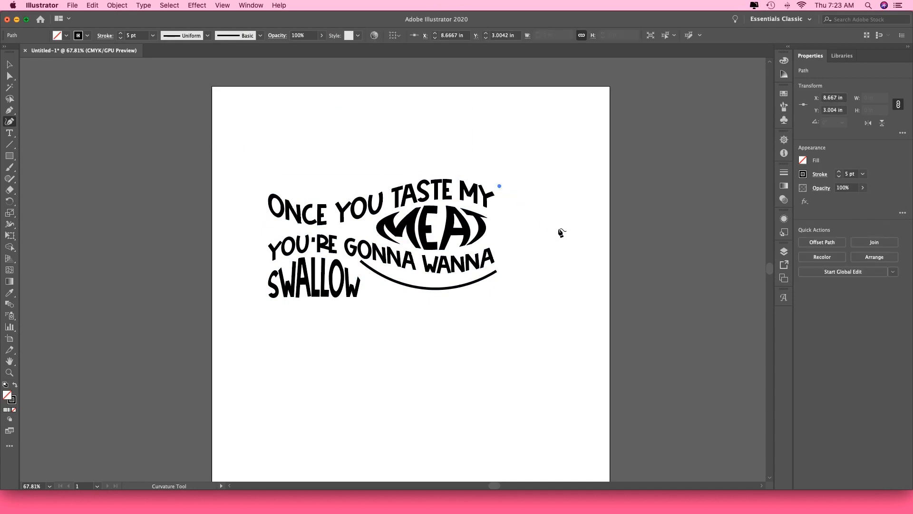
click(558, 228)
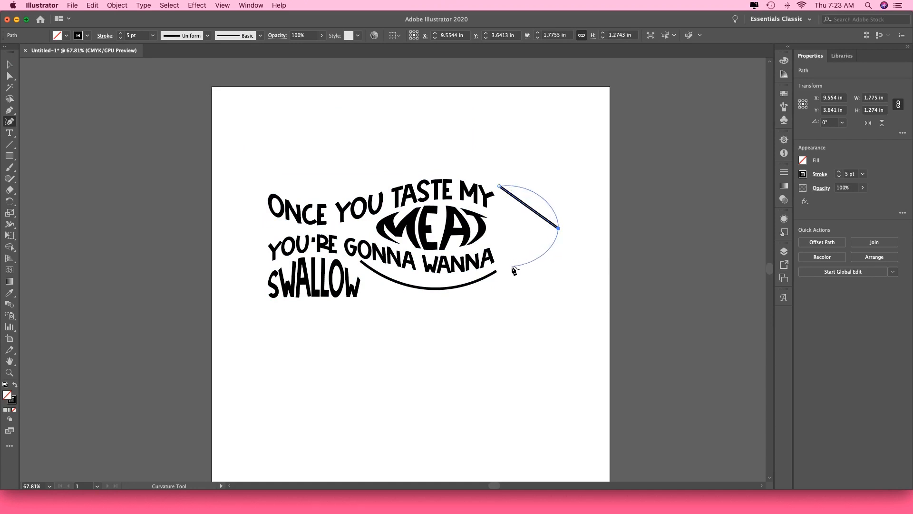
click(503, 268)
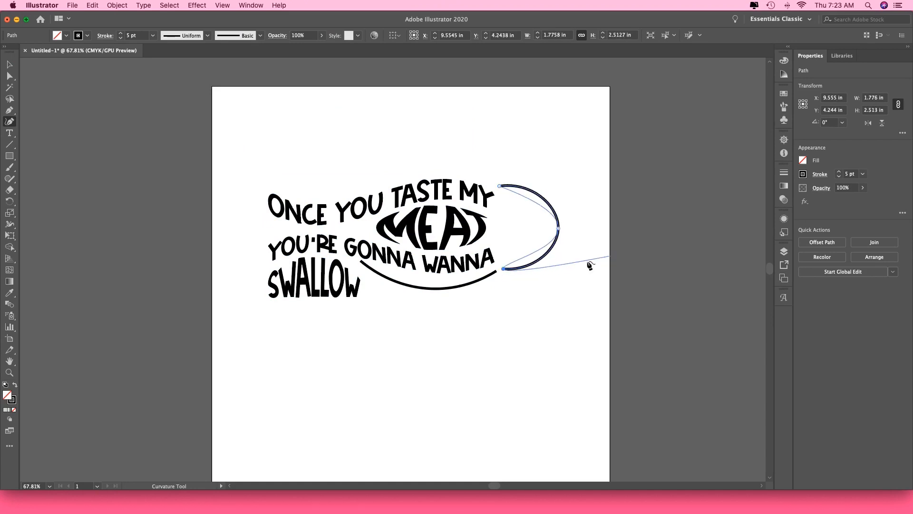
right_click(503, 271)
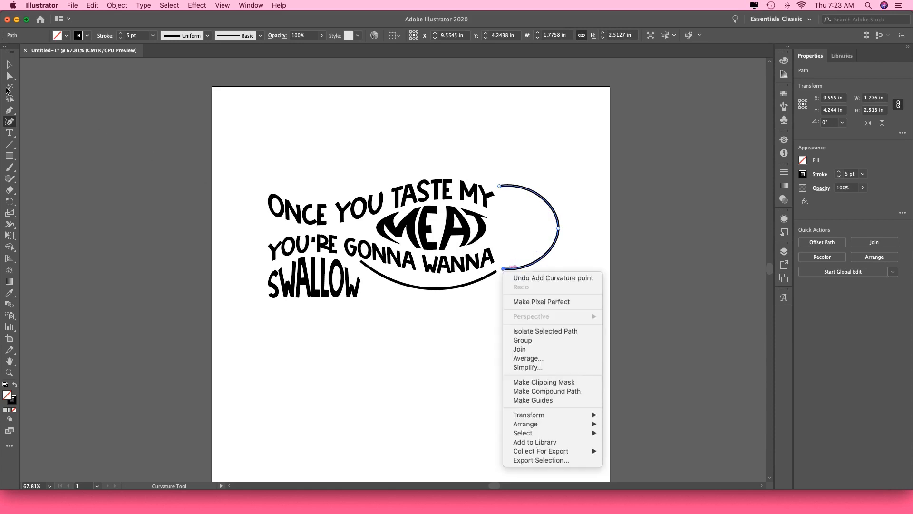
click(9, 64)
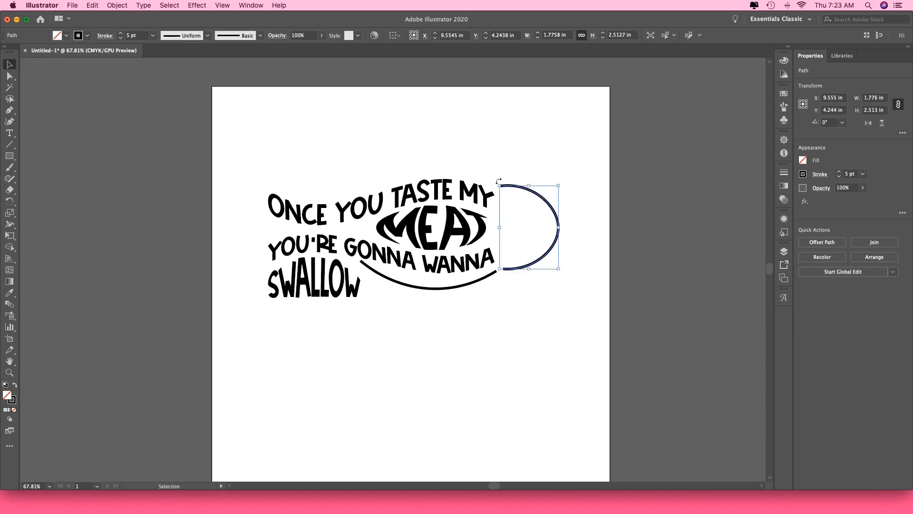
Step: Rotate the arc beside the lettering about 3.3° and resize it to about 1.85 in wide and 2.41 in high
drag(500, 186, 496, 185)
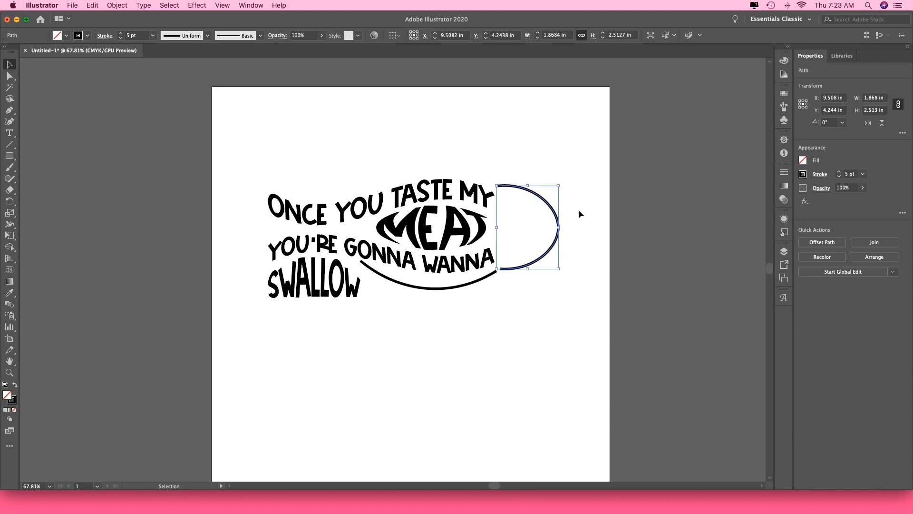
drag(562, 181, 561, 178)
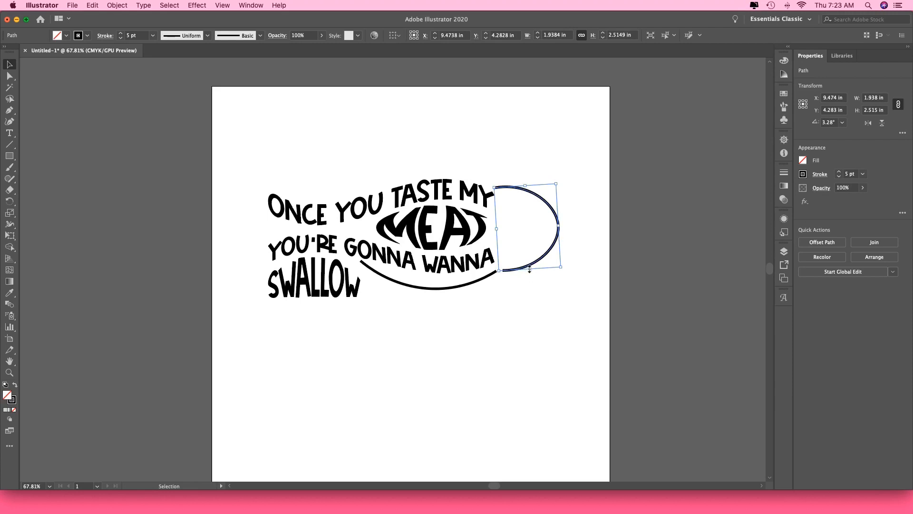
drag(529, 270, 529, 267)
key(Return)
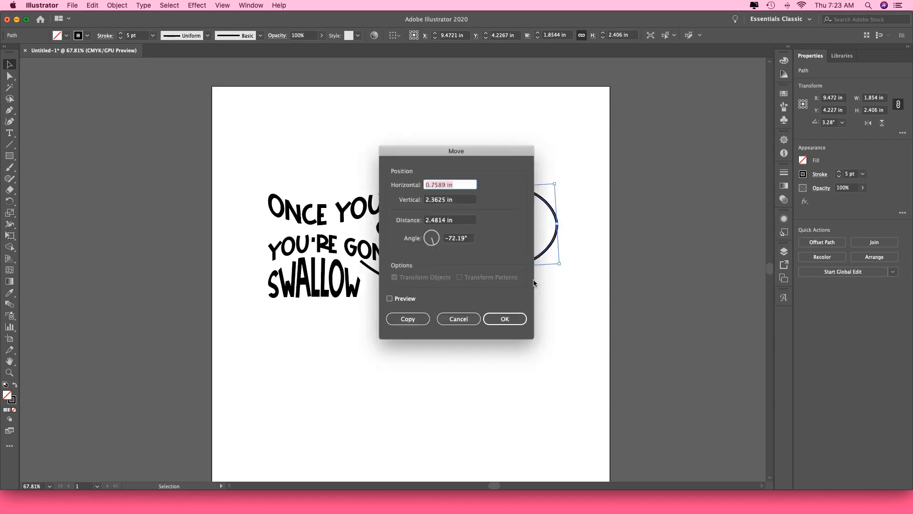
click(412, 318)
click(469, 321)
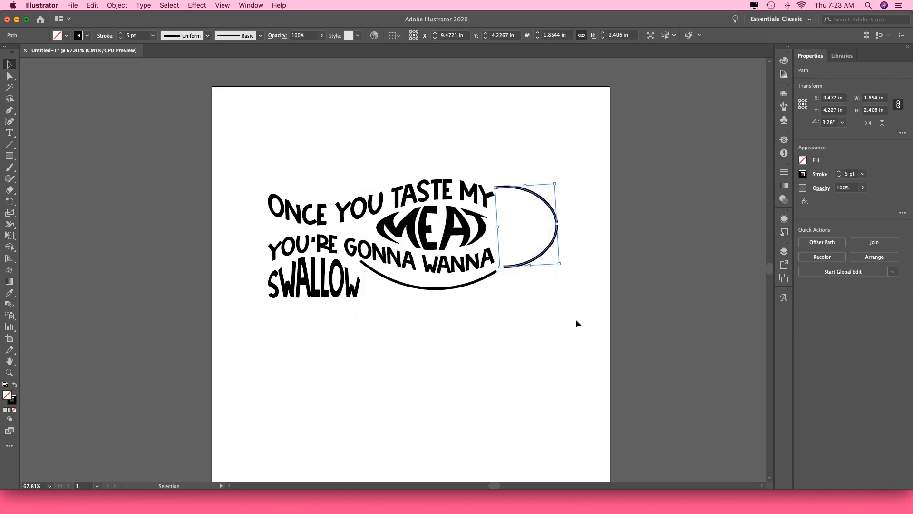
Step: Draw an arc about 5.54 in wide and 1.07 in high above "YOU TASTE MY" with the Curvature tool
click(540, 291)
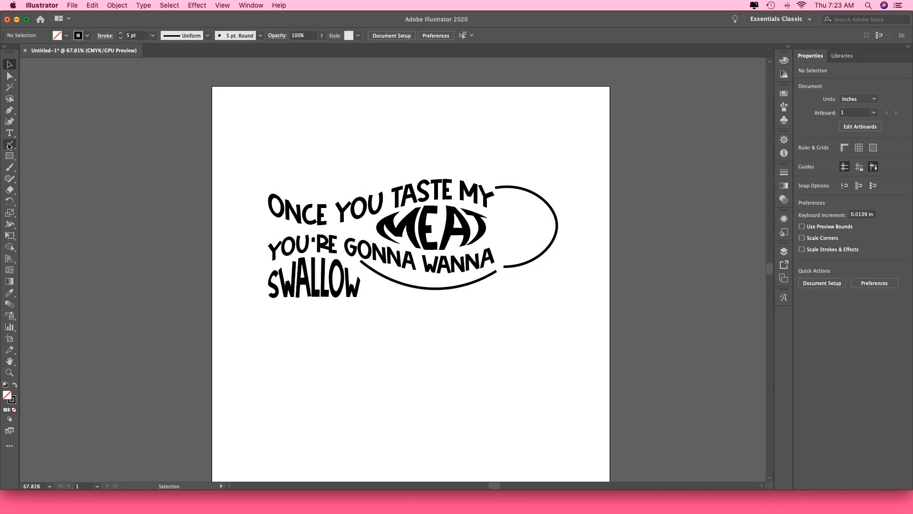
click(10, 121)
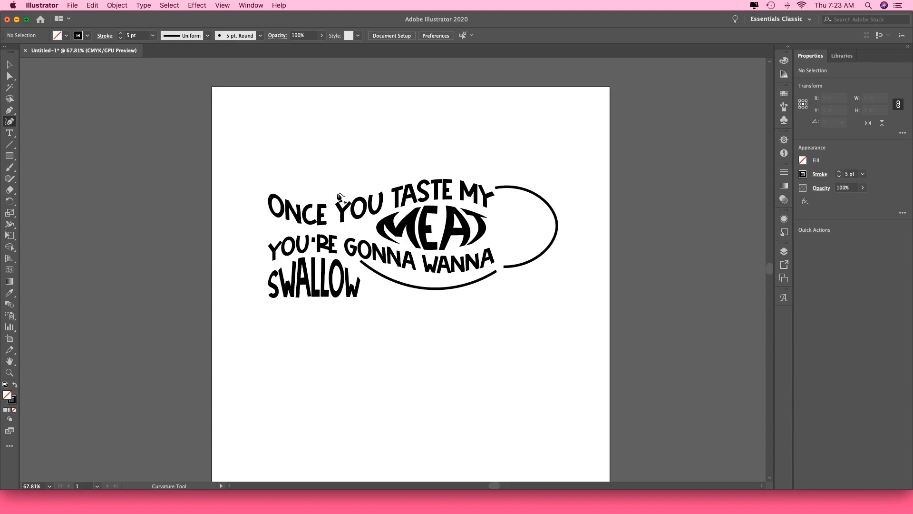
click(337, 193)
click(494, 180)
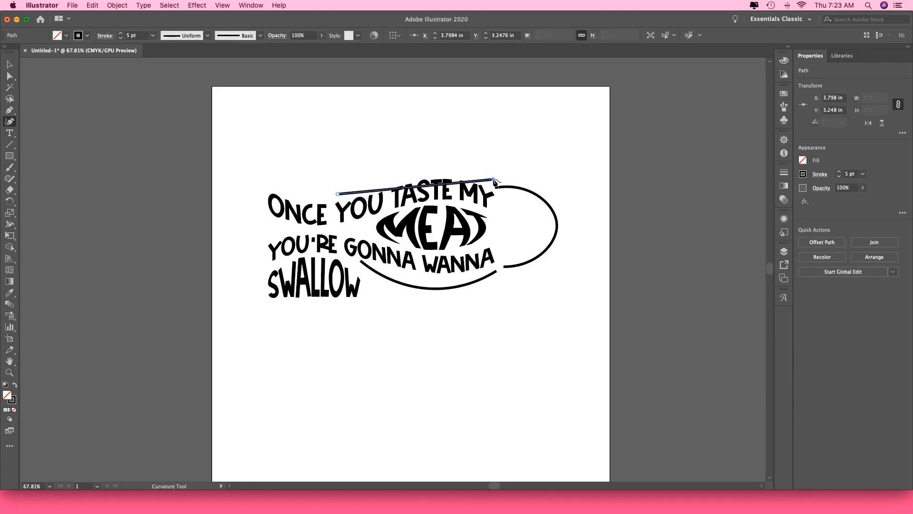
click(522, 201)
scroll(516, 200, up, 1)
key(v)
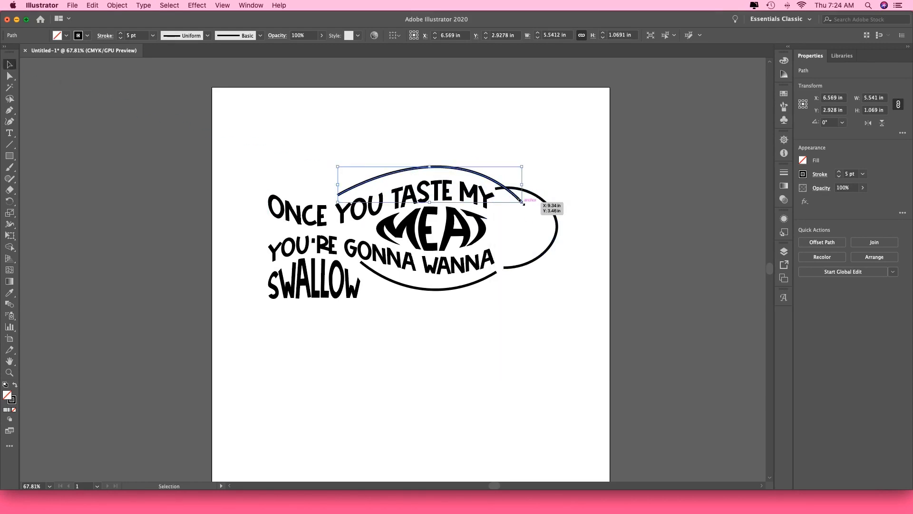
Step: Shrink and tilt the upper arc so it spans from "YOU" to the end of "MY" and meets the head arc
drag(522, 202, 496, 197)
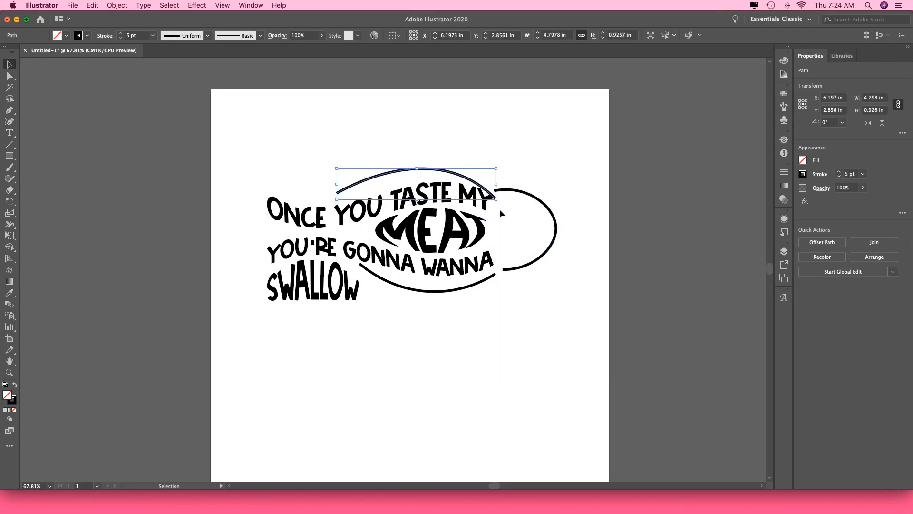
drag(338, 167, 346, 169)
drag(499, 165, 497, 158)
drag(495, 189, 487, 187)
drag(358, 190, 367, 191)
click(312, 410)
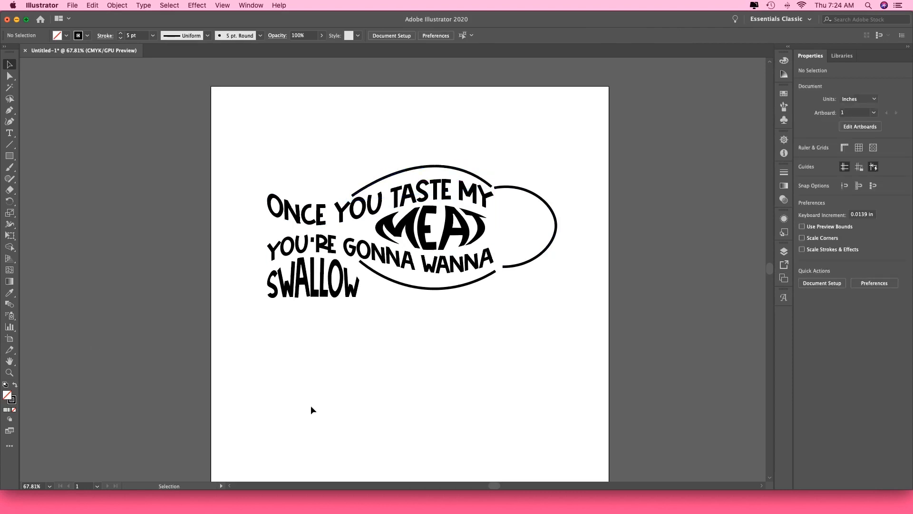
Step: Draw a small circle inside the head arc as an eye, with a black fill and no stroke
mouse_move(10, 156)
mouse_down()
mouse_move(38, 154)
mouse_move(48, 177)
mouse_up()
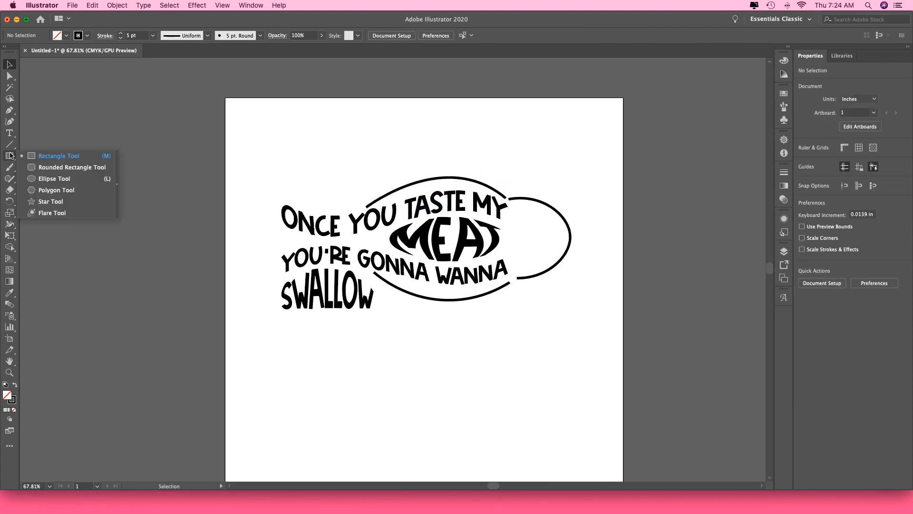
drag(534, 209, 566, 240)
click(57, 35)
click(25, 58)
key(v)
click(574, 210)
click(541, 218)
click(78, 35)
click(7, 55)
click(581, 266)
Step: Draw a curved mouth about 0.45 in wide and 0.26 in high below the eye, with no fill and a black stroke
click(9, 110)
click(548, 253)
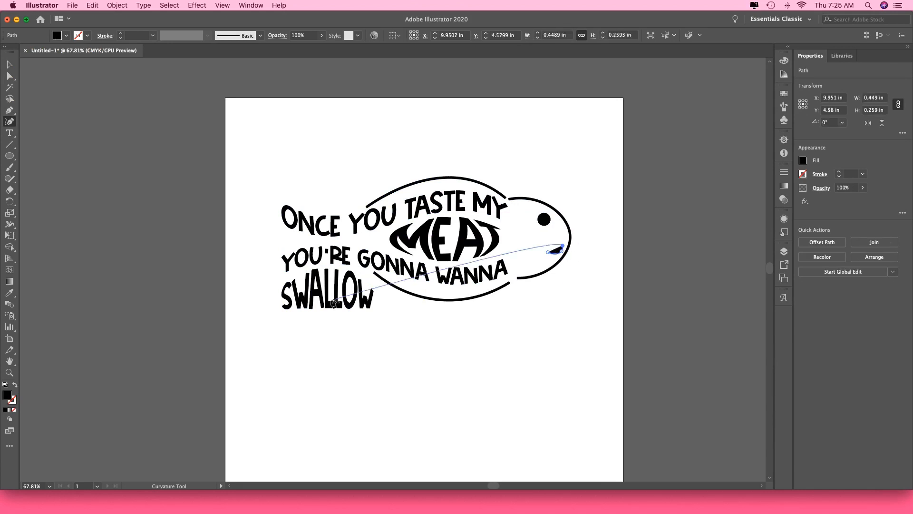
click(10, 65)
click(57, 35)
click(6, 52)
click(78, 36)
click(26, 52)
click(263, 312)
Step: Set up a black 5 pt stroke without fill and draw a vertical line in front of "ONCE" and "YOU'RE"
click(10, 144)
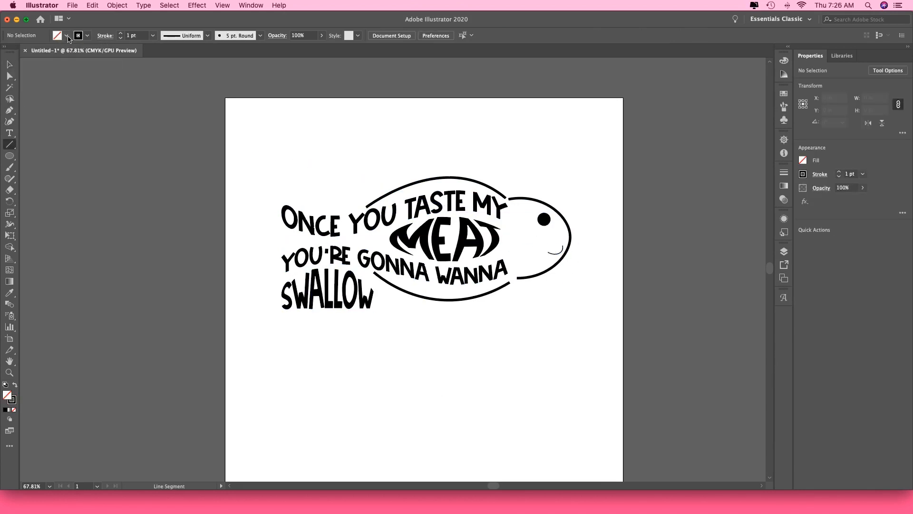
click(88, 36)
key(shift+x)
click(26, 52)
click(153, 36)
click(164, 122)
mouse_move(273, 192)
mouse_down()
mouse_move(379, 192)
mouse_move(271, 283)
mouse_move(324, 213)
mouse_up()
key(super+z)
scroll(270, 206, up, 1)
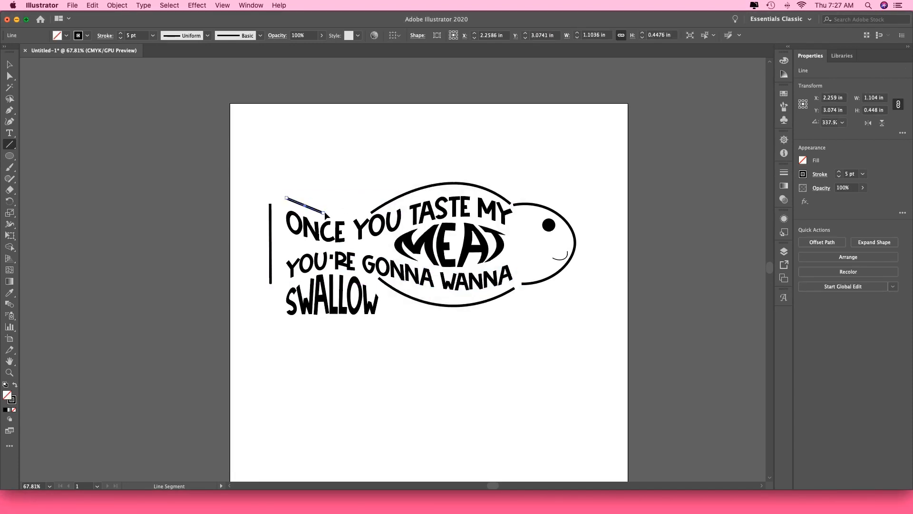
key(super+z)
Step: Move the vertical tail line closer to the start of "ONCE" and "YOU'RE"
mouse_move(289, 201)
mouse_down()
mouse_move(325, 212)
mouse_move(296, 210)
mouse_move(289, 199)
mouse_up()
key(v)
drag(270, 235, 279, 238)
Step: Set the mouth curve's stroke to 3 pt
click(153, 35)
click(164, 98)
click(137, 117)
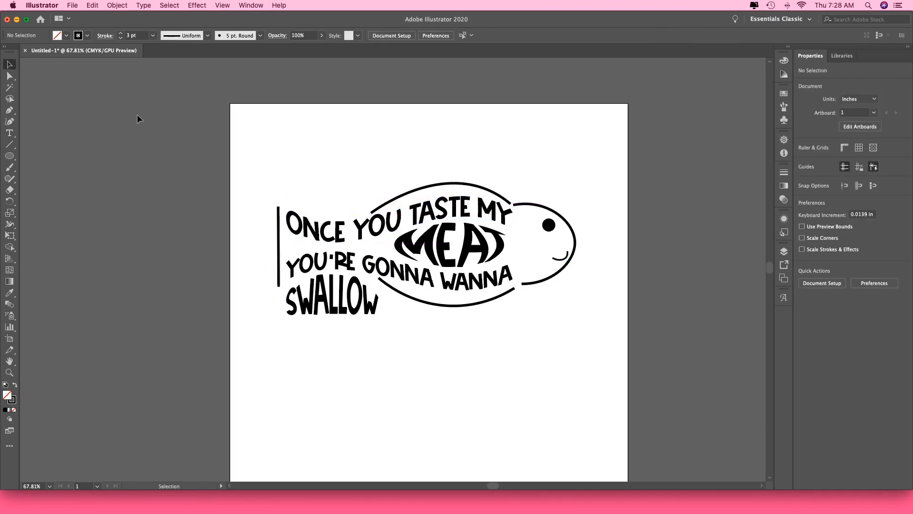
Step: Bring the vertical tail line right up to the lettering and shorten it at both ends
scroll(332, 175, left, 2)
drag(308, 266, 313, 266)
drag(312, 205, 312, 208)
drag(313, 284, 313, 278)
scroll(456, 264, right, 2)
Step: Reshape the head arc by moving its front anchor point outward for a more pointed fish nose
click(590, 249)
key(a)
click(590, 243)
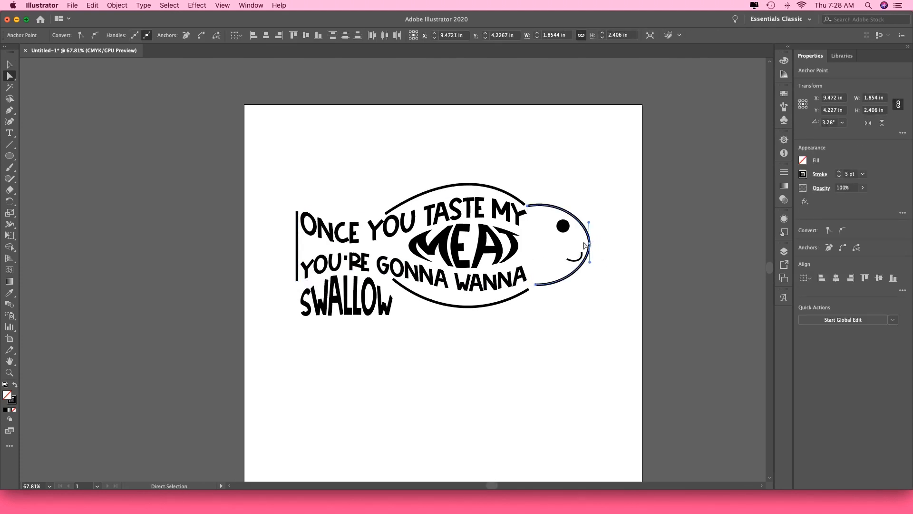
drag(589, 244, 590, 260)
click(528, 206)
click(536, 284)
key(super+z)
click(10, 64)
click(580, 320)
click(10, 191)
click(783, 251)
click(756, 215)
scroll(456, 264, right, 3)
click(10, 65)
key(super+z)
Step: Select the mouth curve and erase its end where it sticks out past the head outline
click(784, 251)
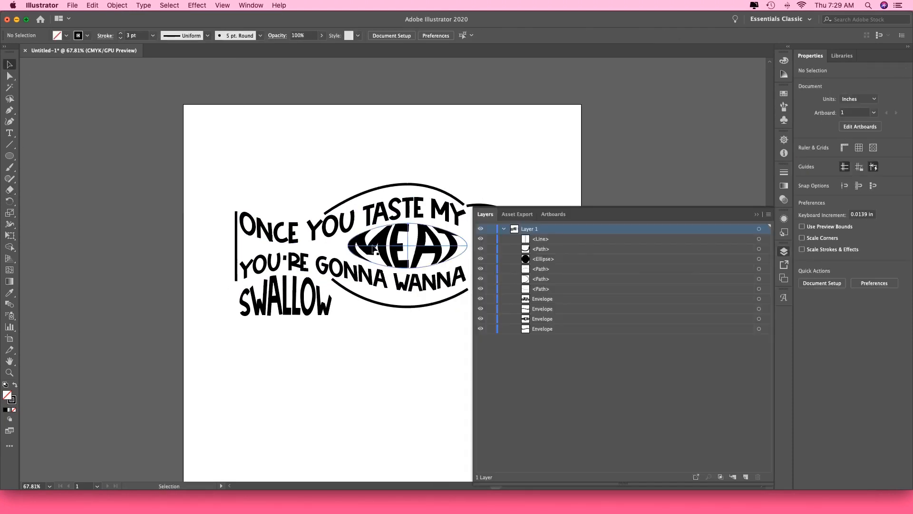
scroll(373, 247, right, 5)
click(418, 262)
key(shift+e)
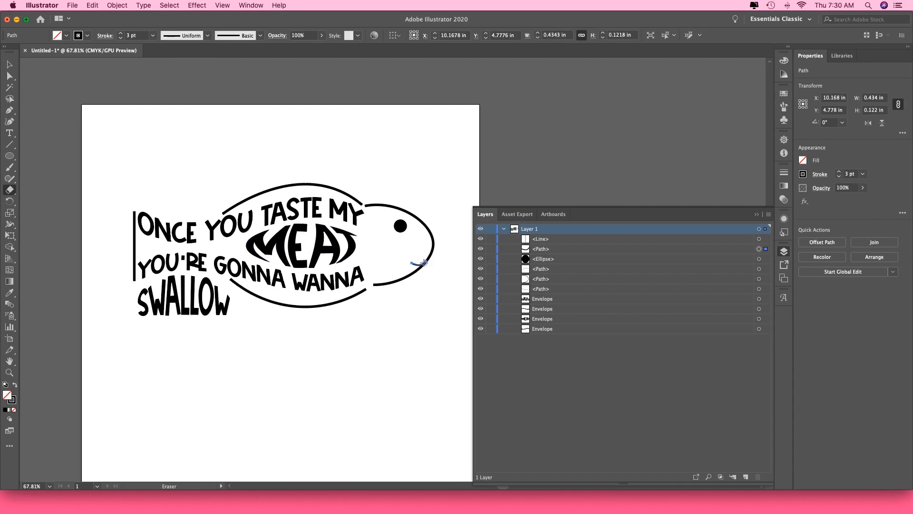
drag(424, 263, 427, 259)
click(10, 65)
click(756, 214)
click(641, 204)
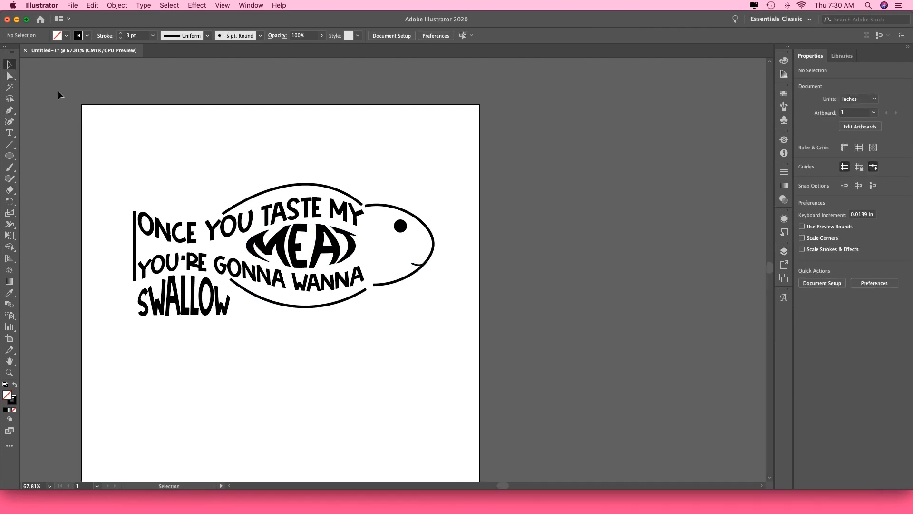
Step: Select the whole fish design and expand its envelopes and strokes into filled shapes
scroll(343, 184, left, 5)
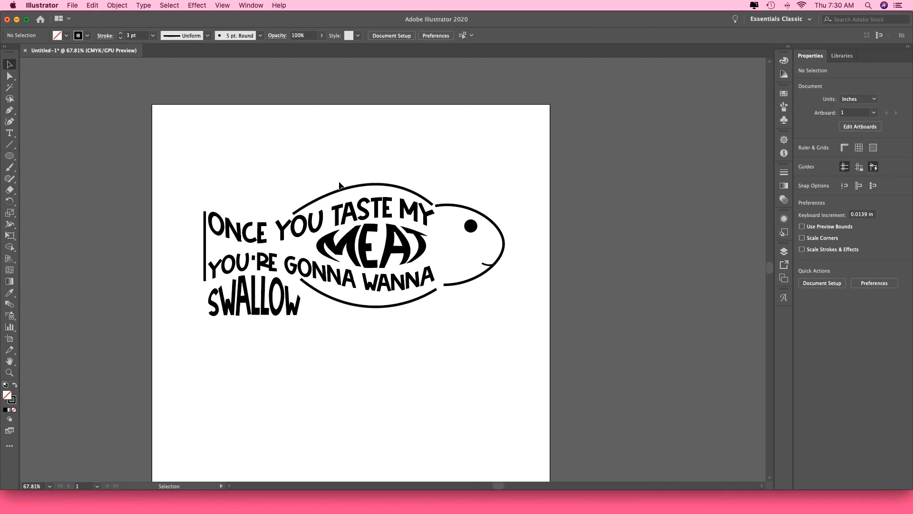
drag(120, 111, 672, 368)
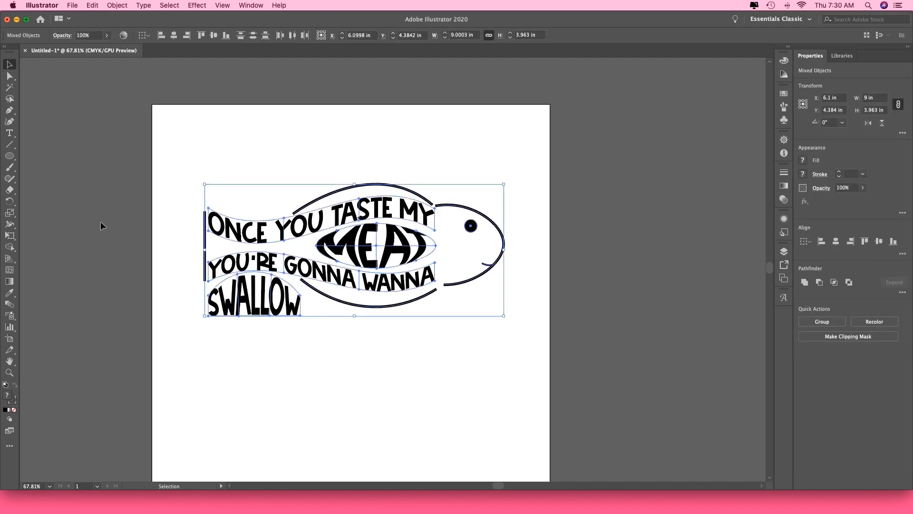
click(117, 5)
click(152, 110)
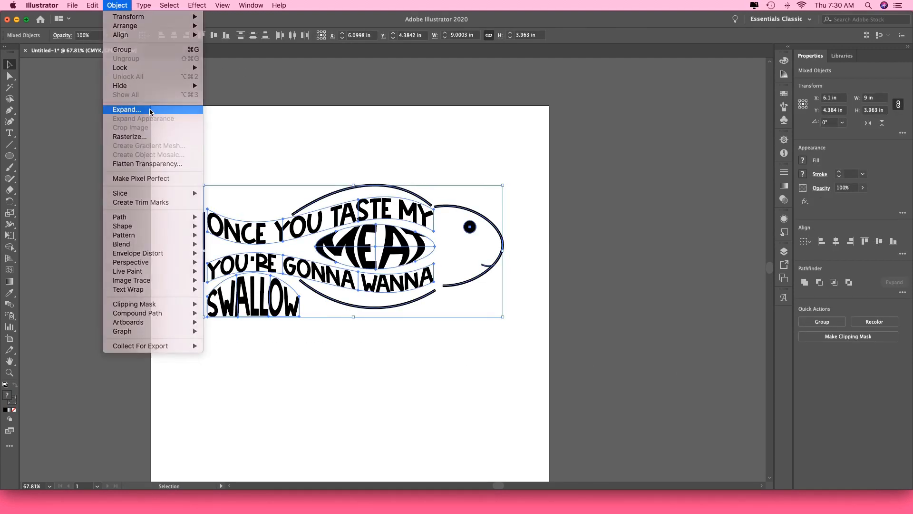
click(487, 307)
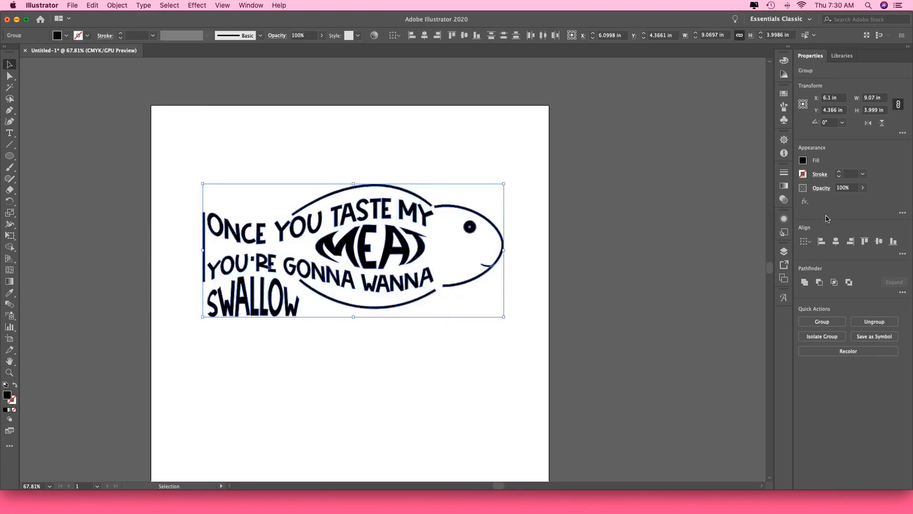
Step: Examine the expanded groups and their letter paths in the layer structure
click(784, 251)
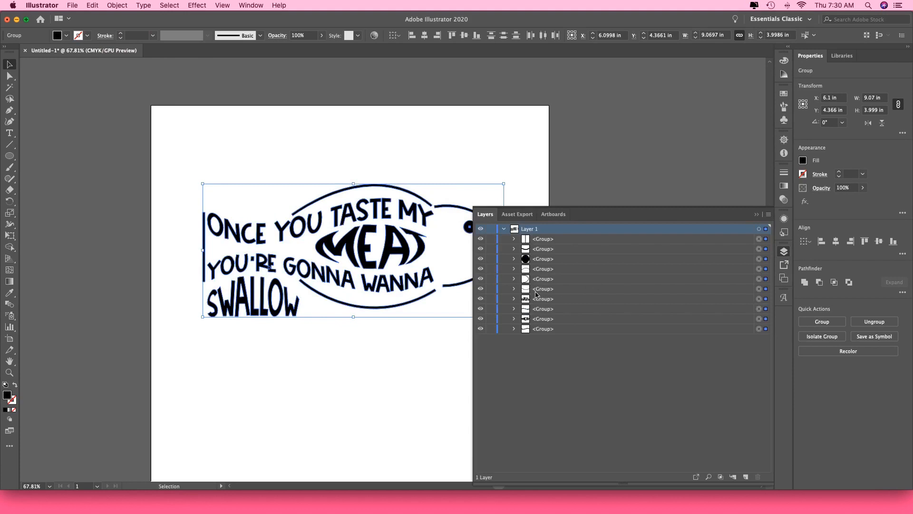
click(514, 329)
click(525, 339)
scroll(598, 385, down, 1)
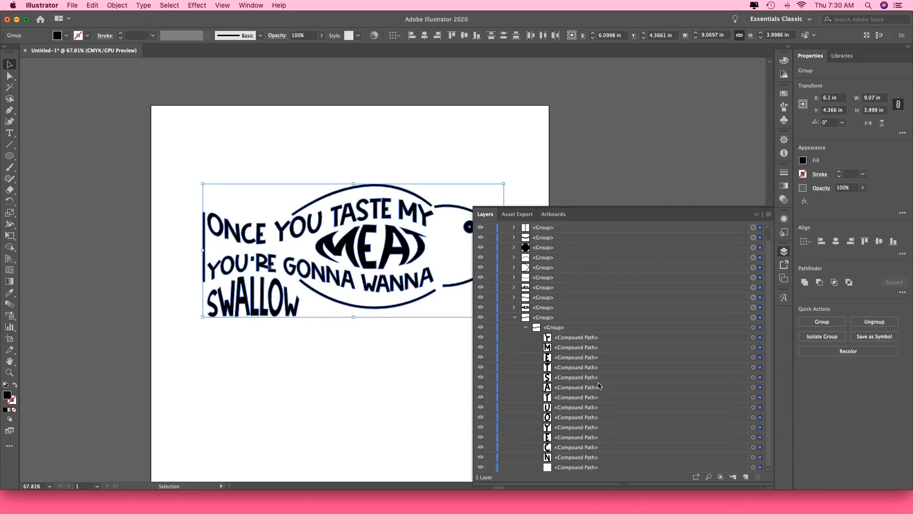
click(514, 307)
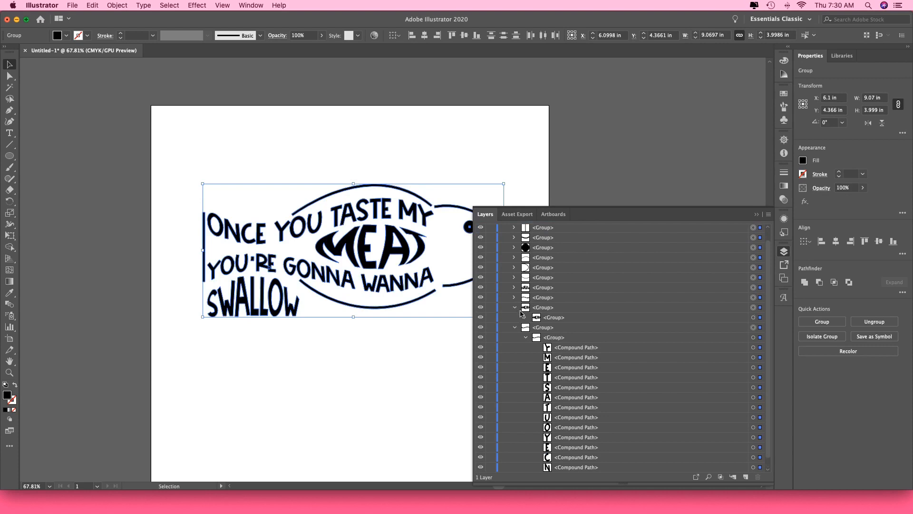
click(526, 317)
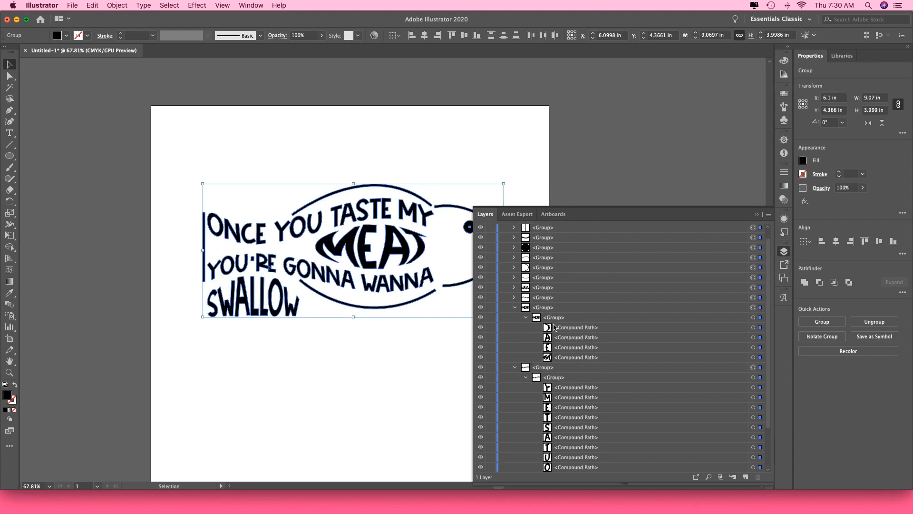
click(514, 298)
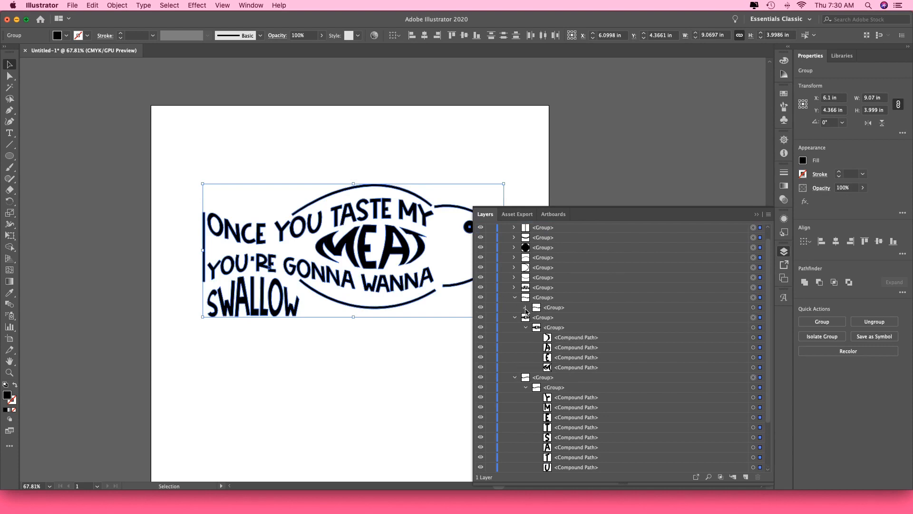
click(526, 308)
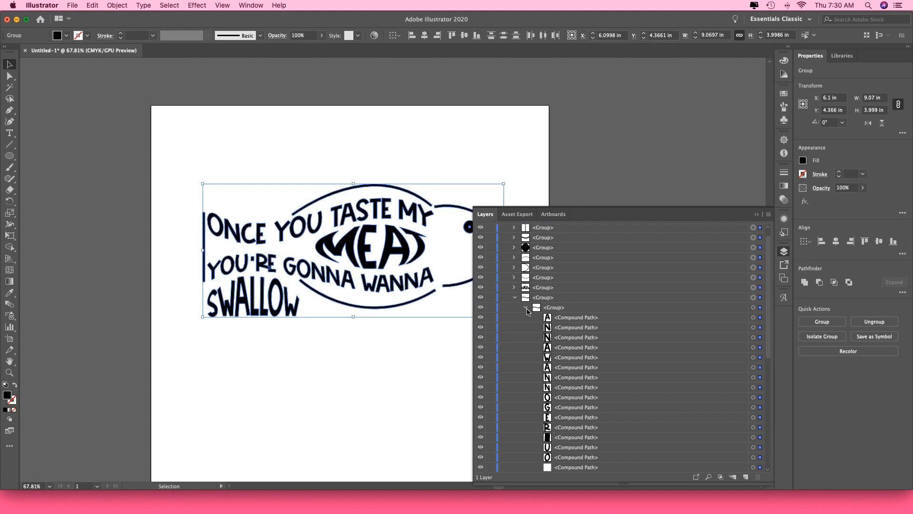
click(514, 278)
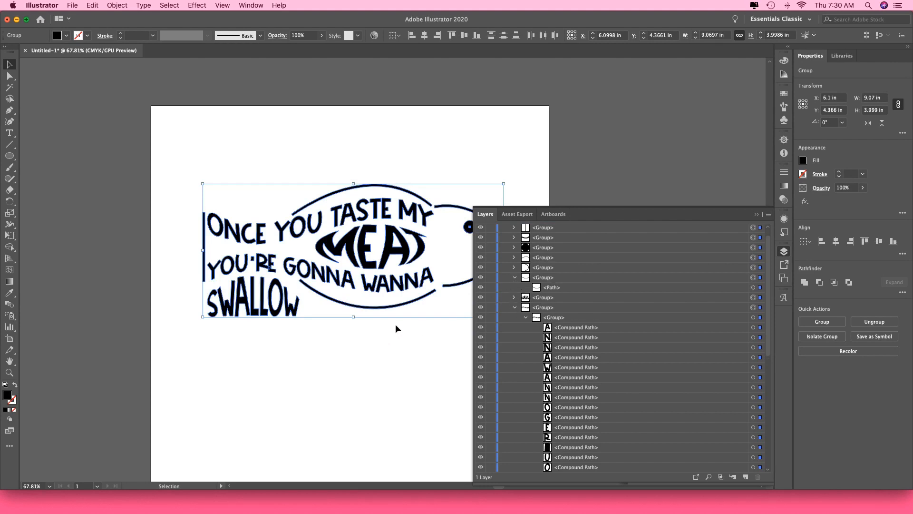
click(756, 214)
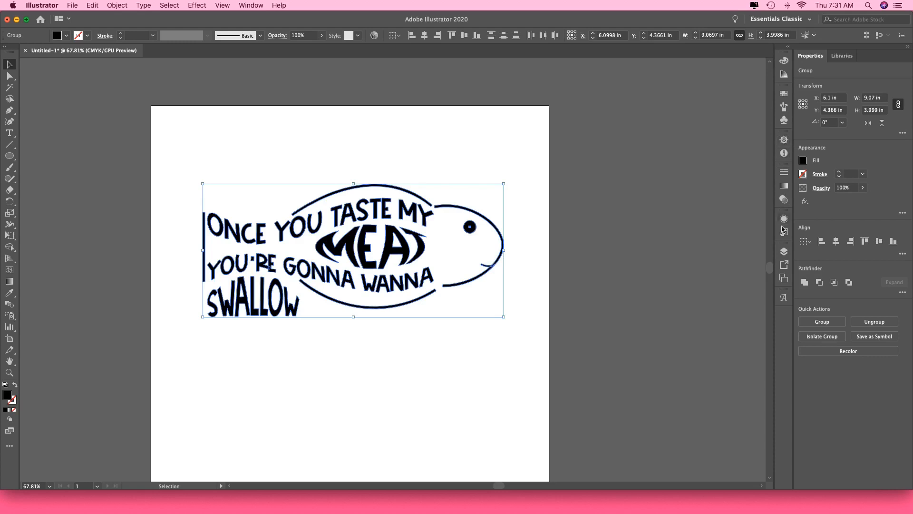
Step: Select the group with the "MEAT" letters and fill it with bright red
click(784, 251)
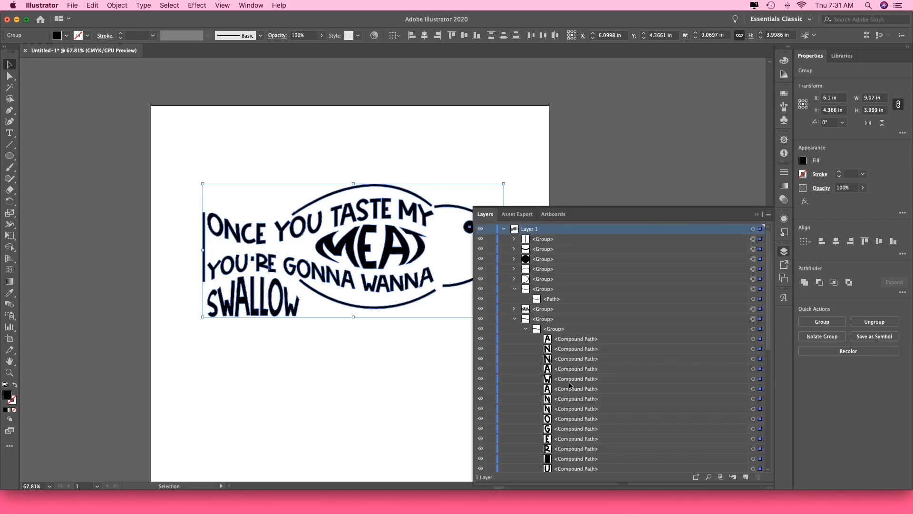
click(515, 320)
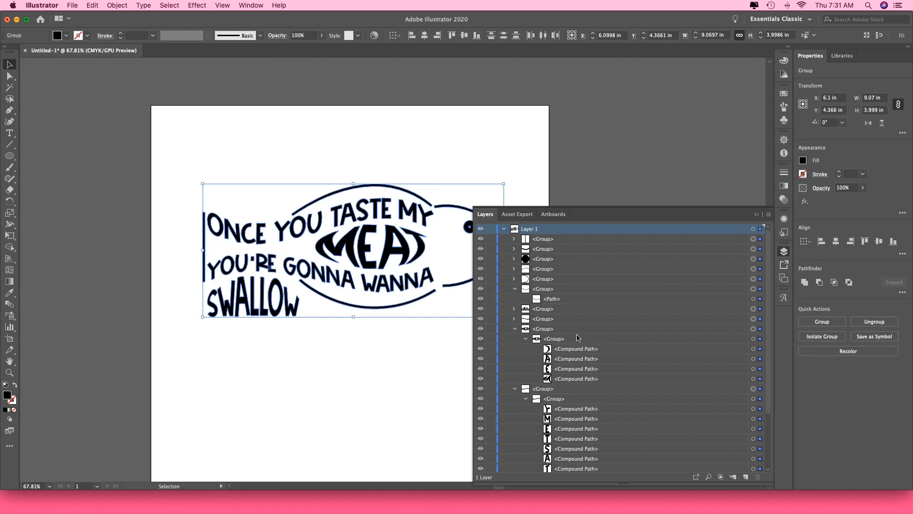
click(759, 330)
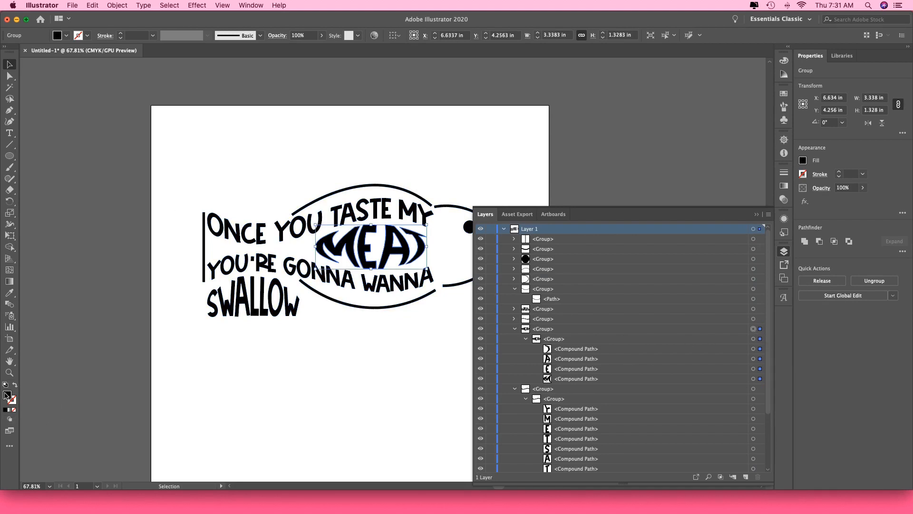
double_click(6, 395)
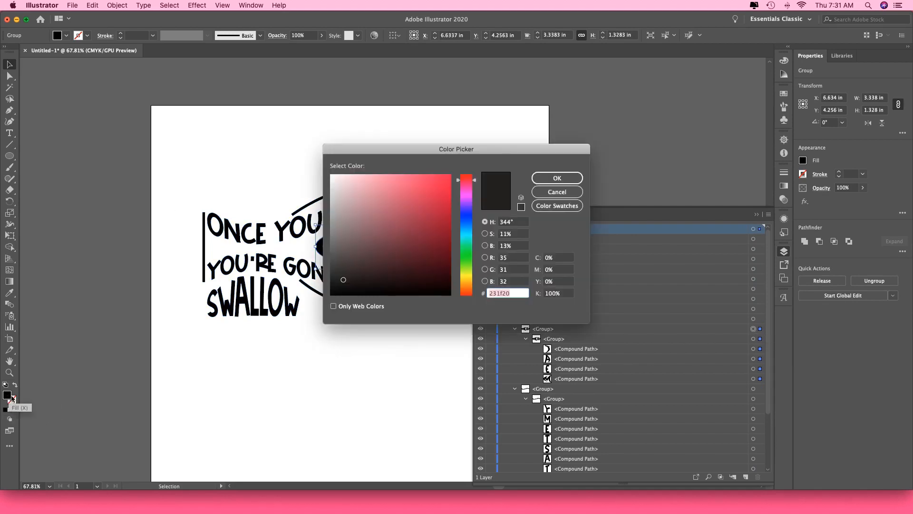
click(448, 177)
click(538, 179)
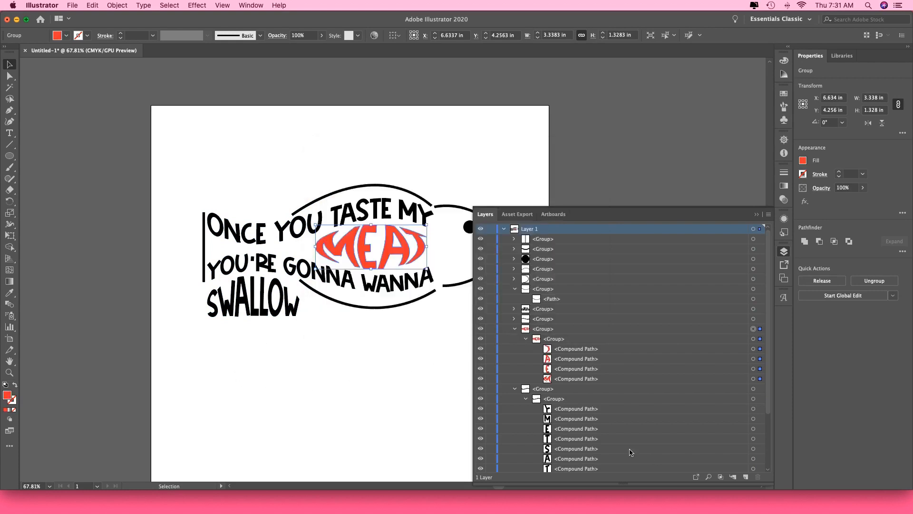
Step: Fill the "SWALLOW" group with the same red as "MEAT", using the hex value ed1c24
click(514, 388)
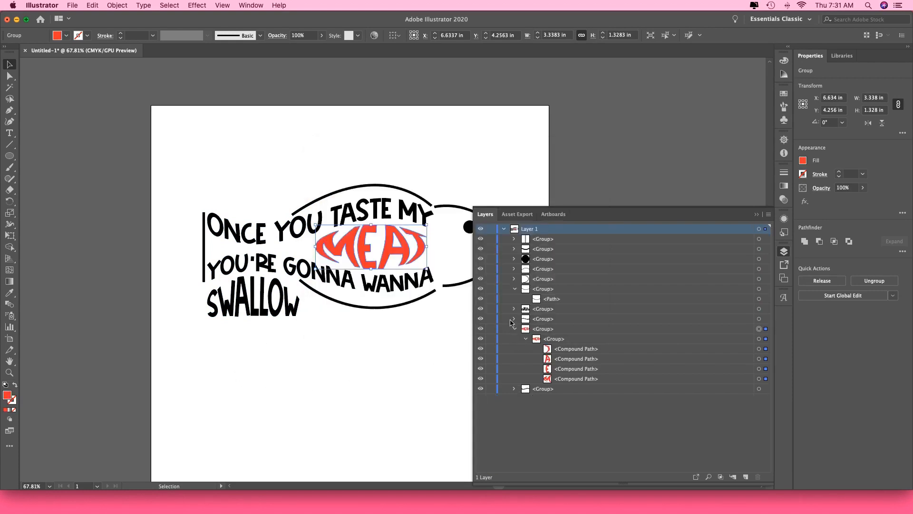
click(759, 309)
double_click(7, 394)
click(556, 192)
click(759, 339)
double_click(7, 394)
click(759, 309)
double_click(7, 395)
text(ed1c24)
key(Return)
click(234, 173)
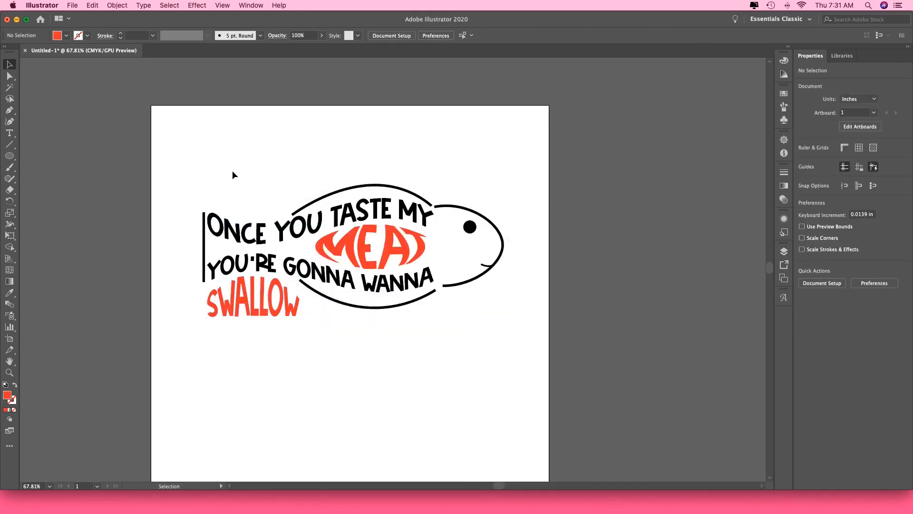
Step: Select the tail line, upper body curve, head outline and "ONCE YOU TASTE MY" lettering, and unite them into one shape
drag(159, 167, 464, 225)
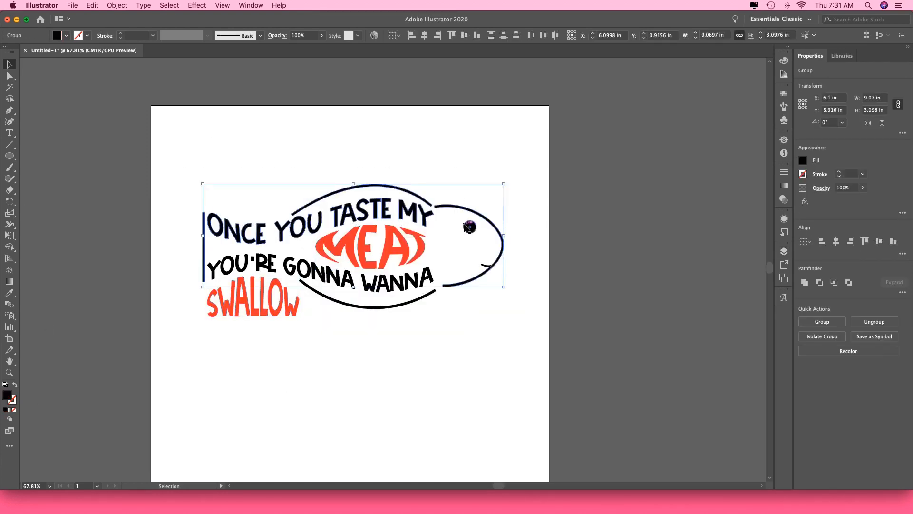
click(784, 251)
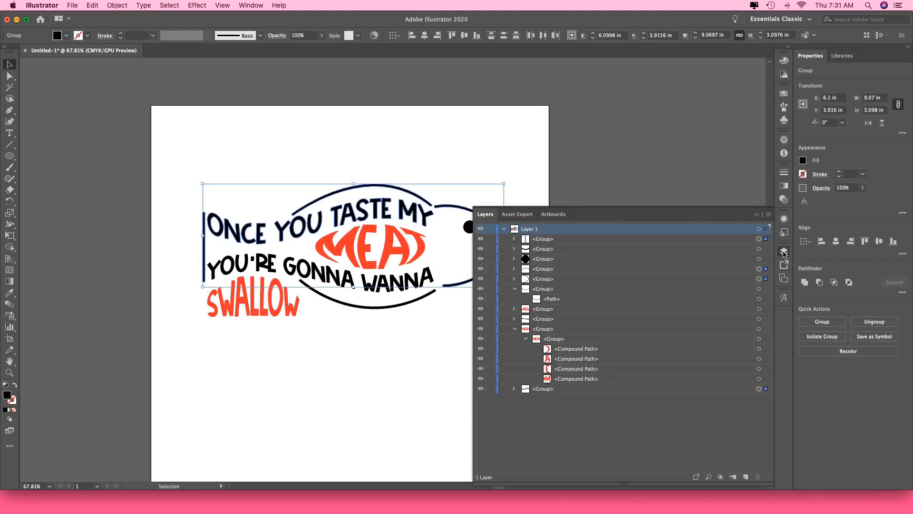
click(805, 285)
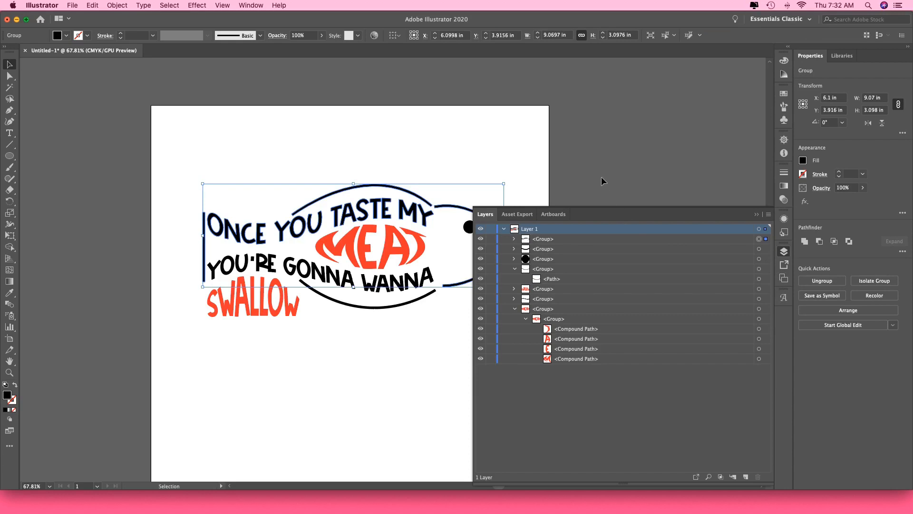
Step: Select the fish's mouth together with the united head and upper lettering, and unite them
scroll(407, 252, right, 1)
scroll(407, 252, right, 5)
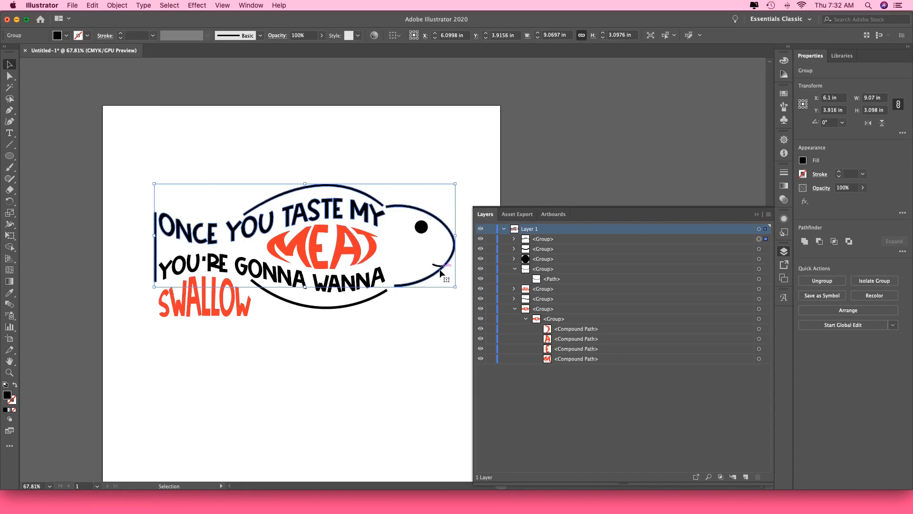
click(784, 140)
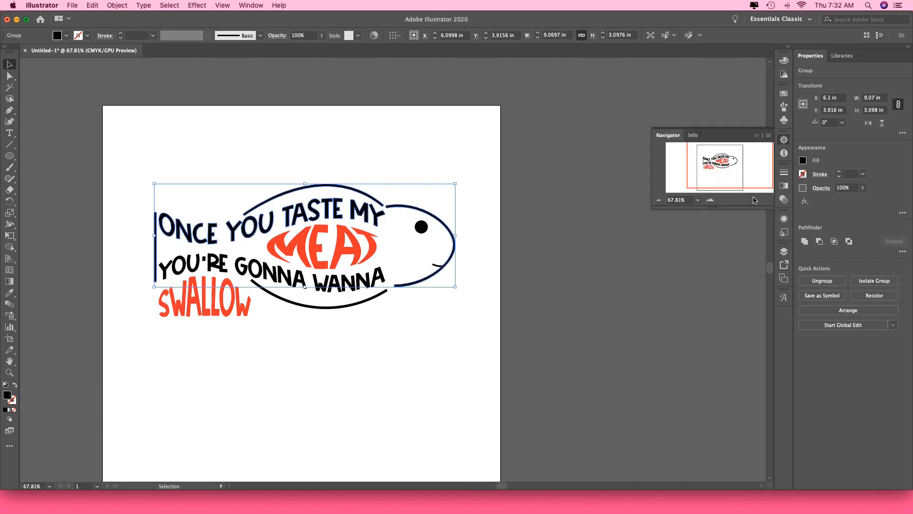
click(710, 199)
click(710, 200)
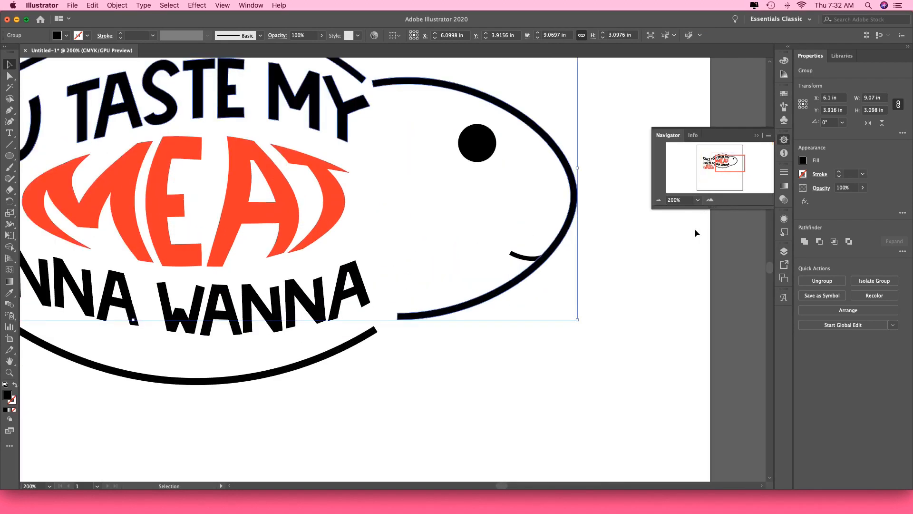
click(536, 259)
click(596, 280)
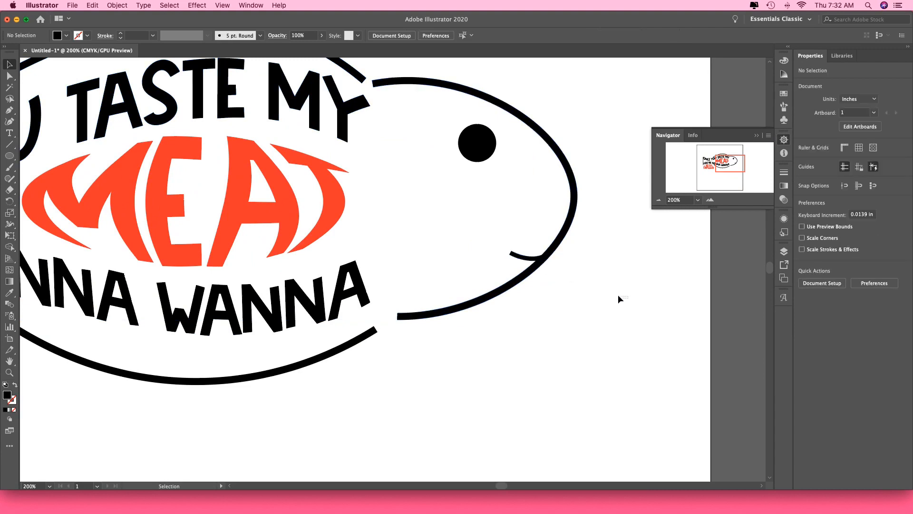
drag(627, 289, 508, 248)
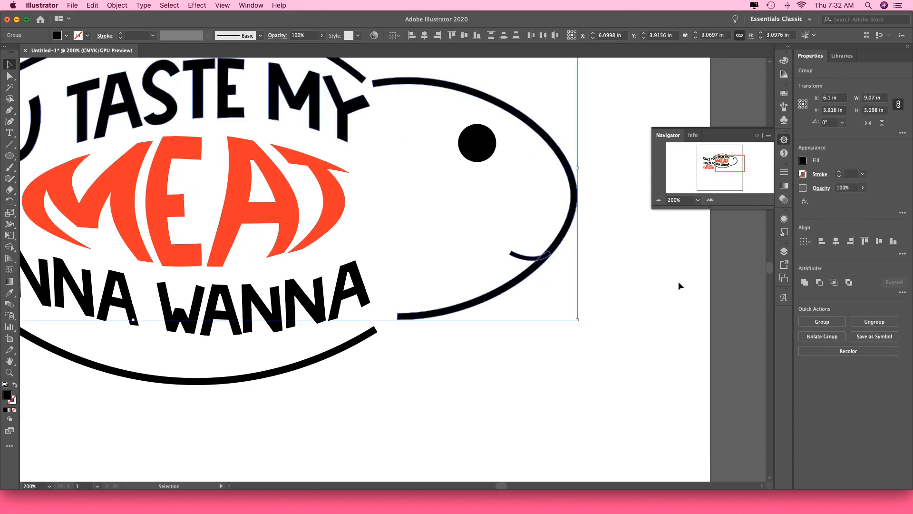
click(804, 282)
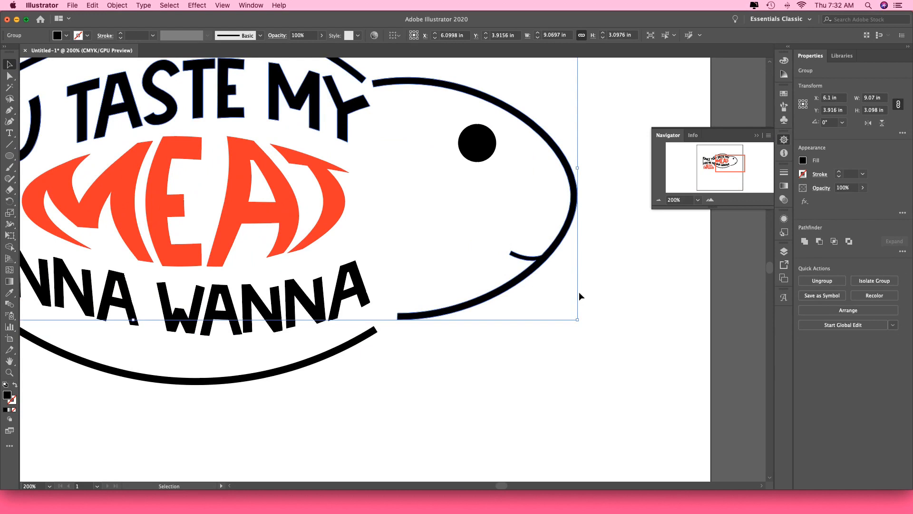
Step: Add the lower body curve and the "YOU'RE GONNA WANNA" lettering to the selection and unite them with the black artwork
key(super+minus)
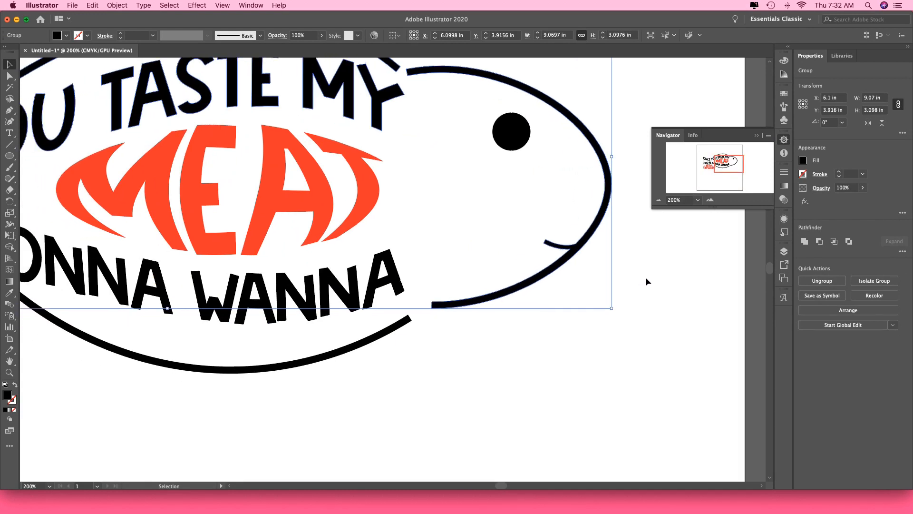
scroll(603, 312, left, 3)
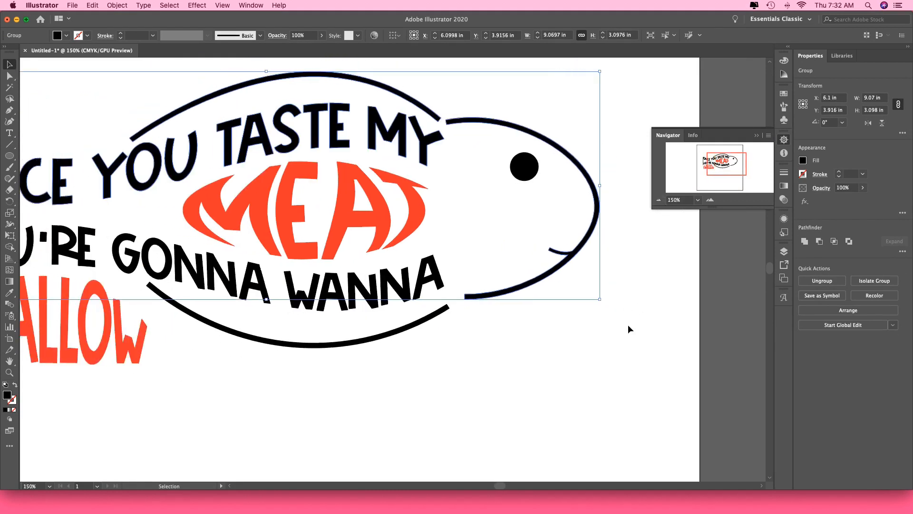
click(662, 347)
drag(546, 345, 197, 267)
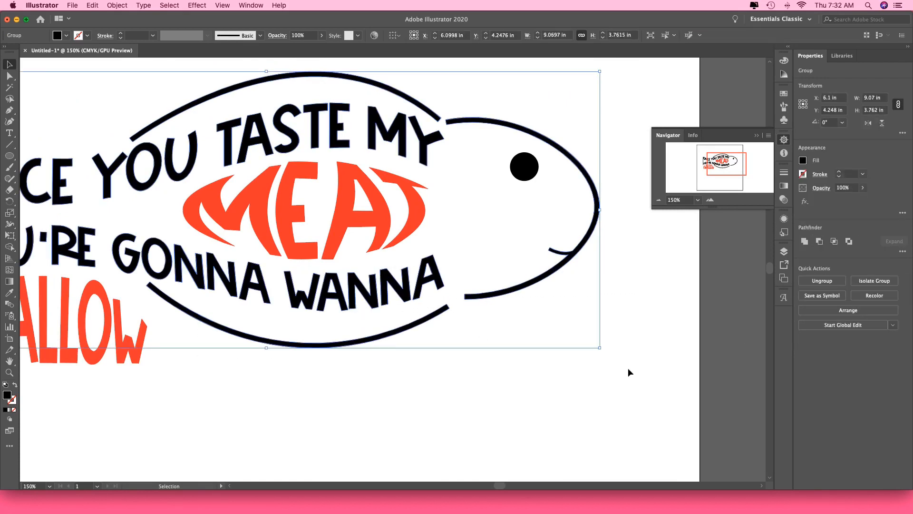
Step: Combine the fish's eye with the united black artwork and convert everything black into a single compound path
click(785, 251)
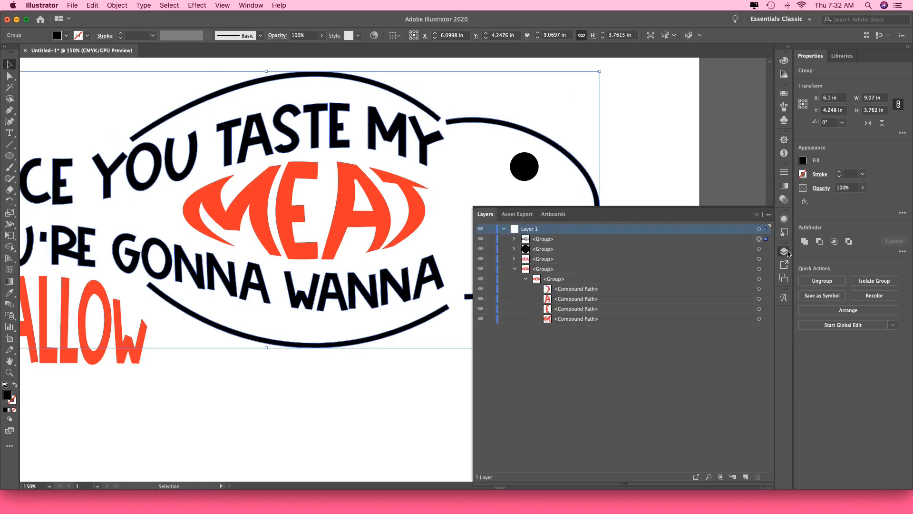
shift+click(765, 249)
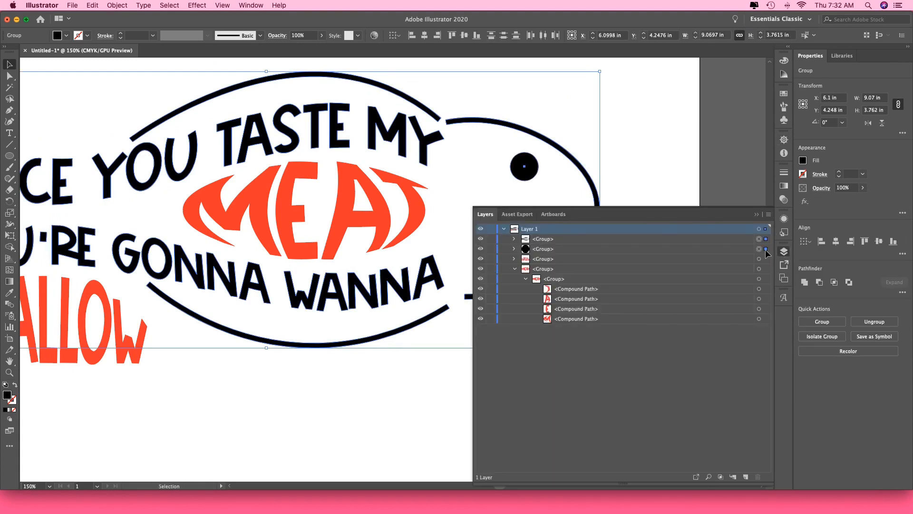
key(super+g)
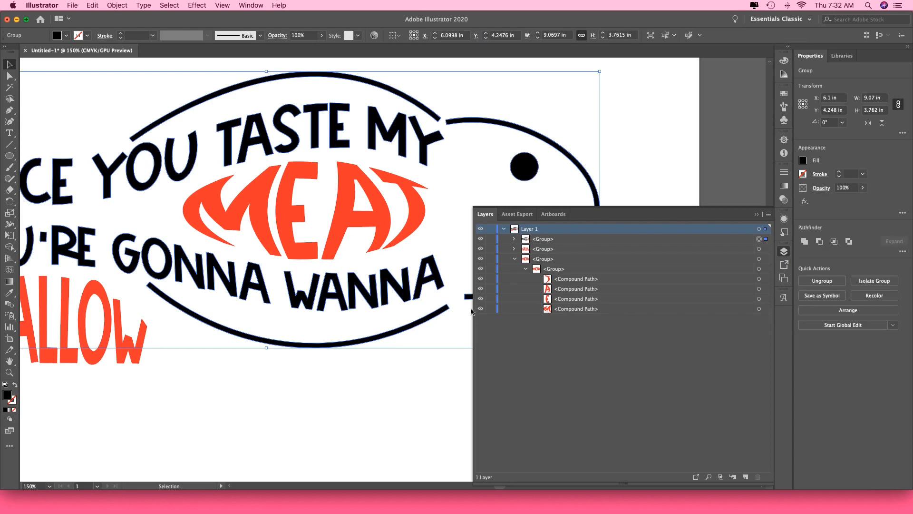
click(514, 239)
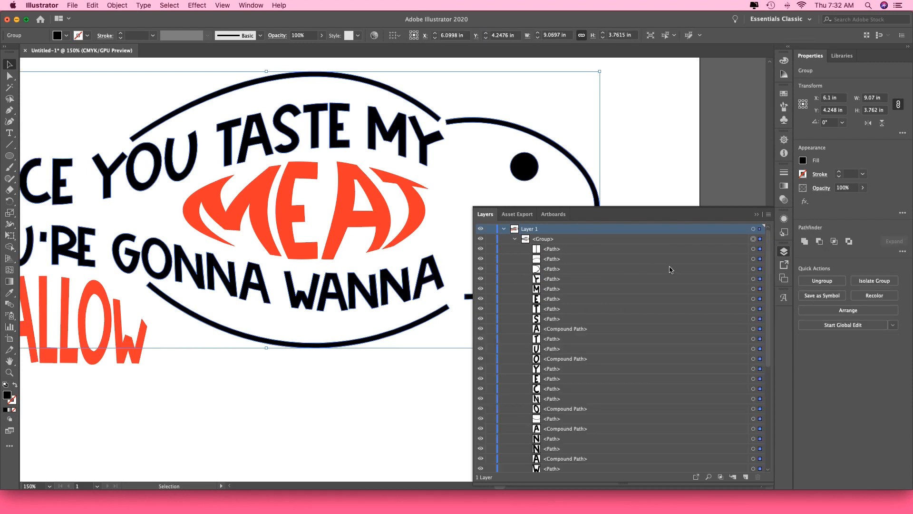
key(super+8)
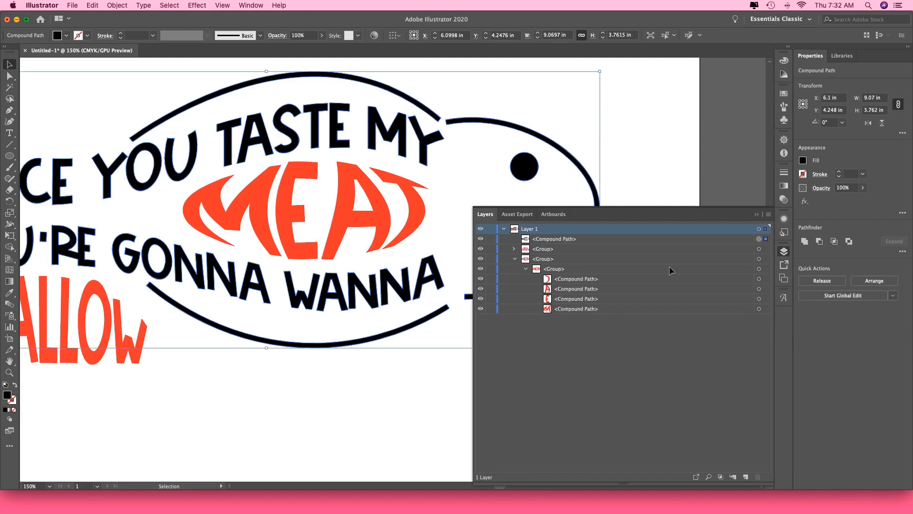
Step: Select the red "SWALLOW" and "MEAT" groups, unite them and convert them into one compound path
click(765, 249)
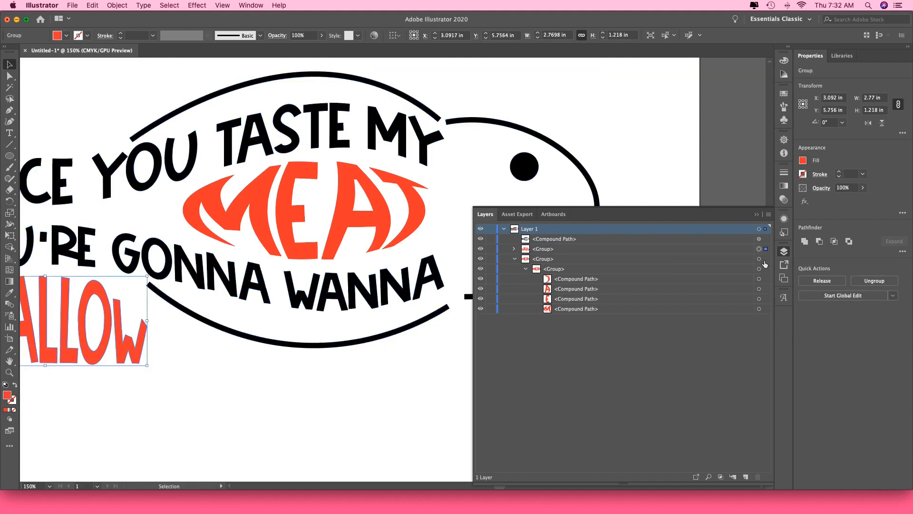
click(759, 259)
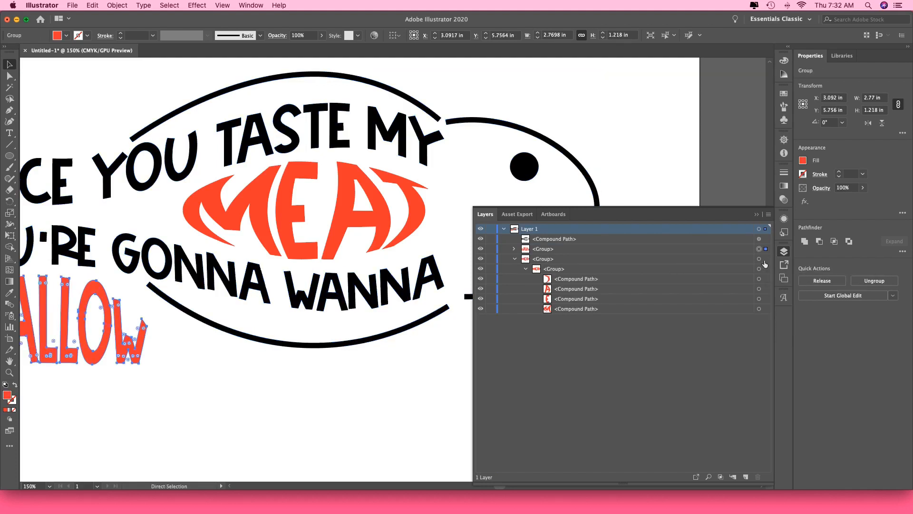
click(805, 244)
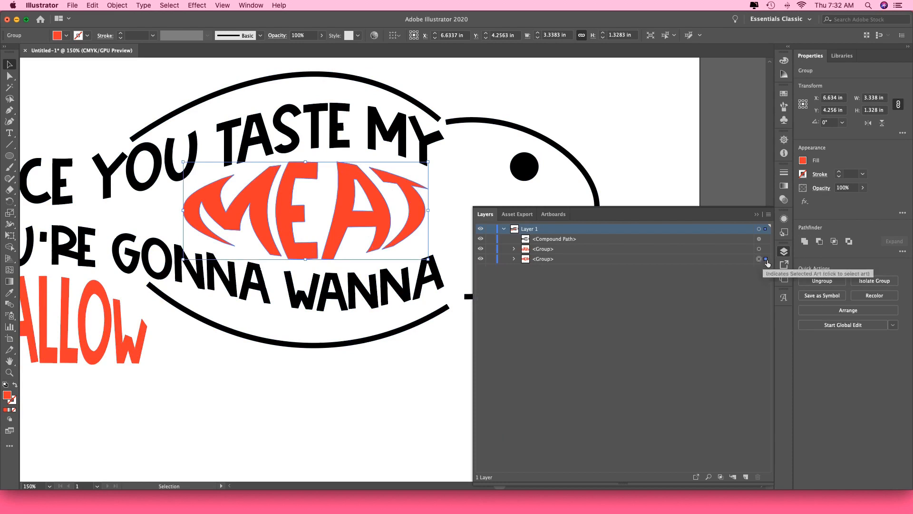
key(super)
shift+click(765, 251)
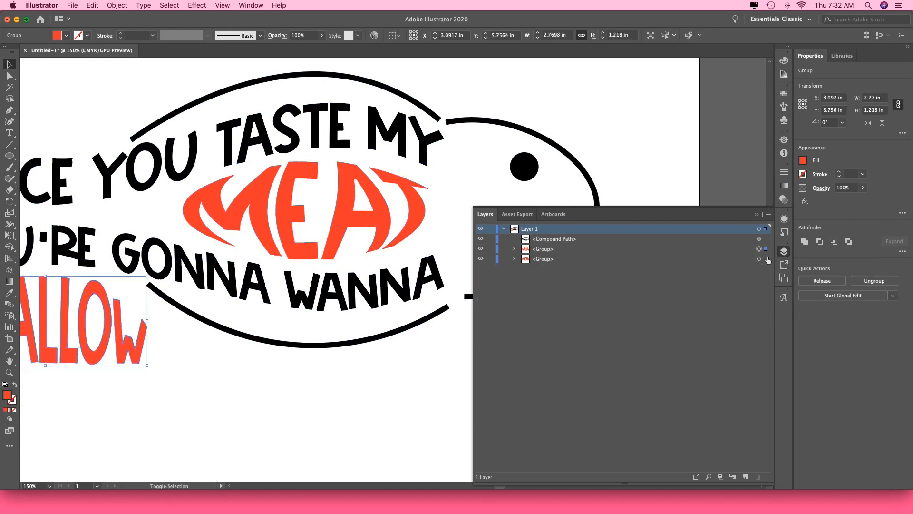
click(805, 282)
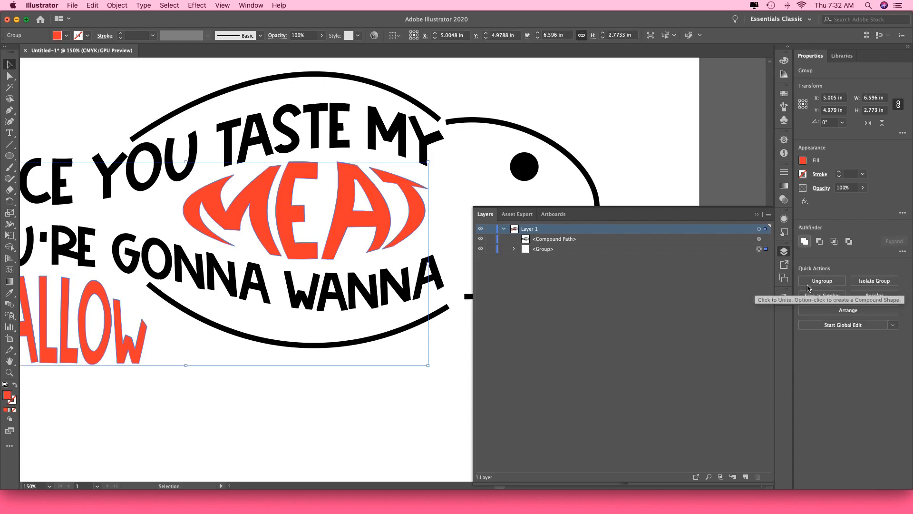
click(808, 283)
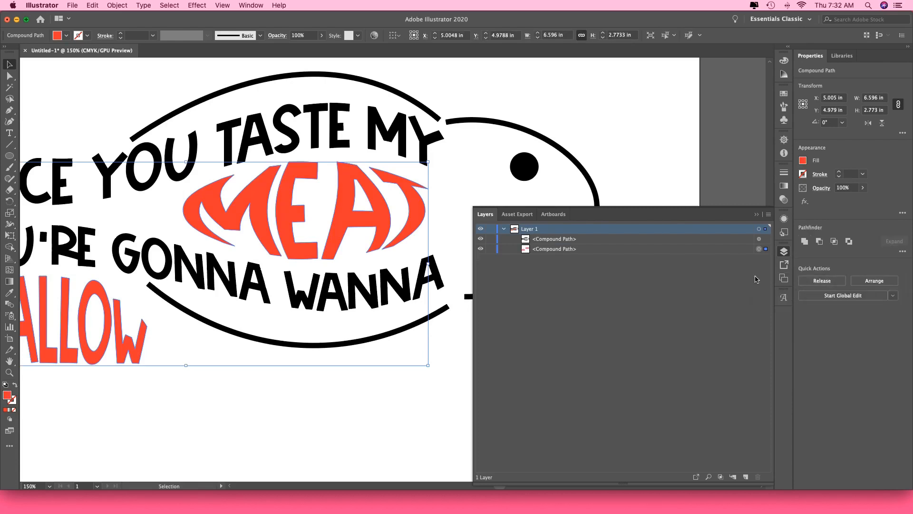
click(757, 215)
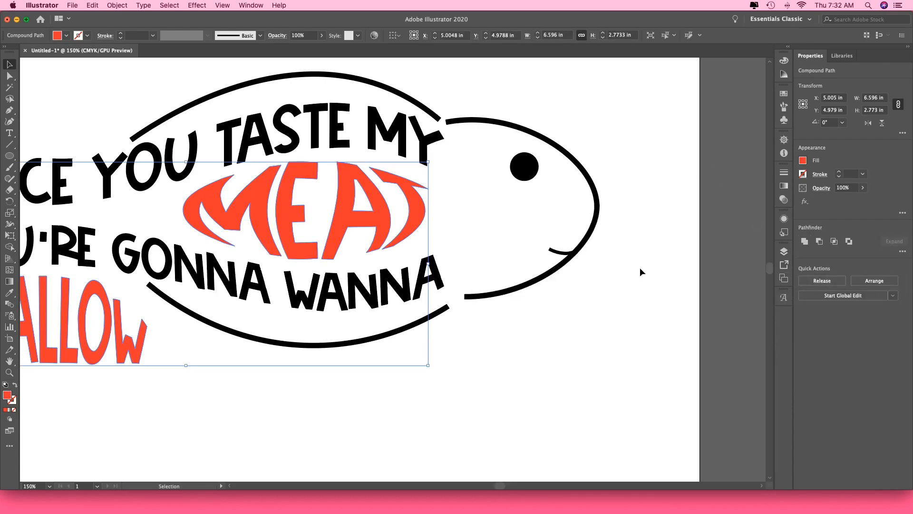
click(668, 286)
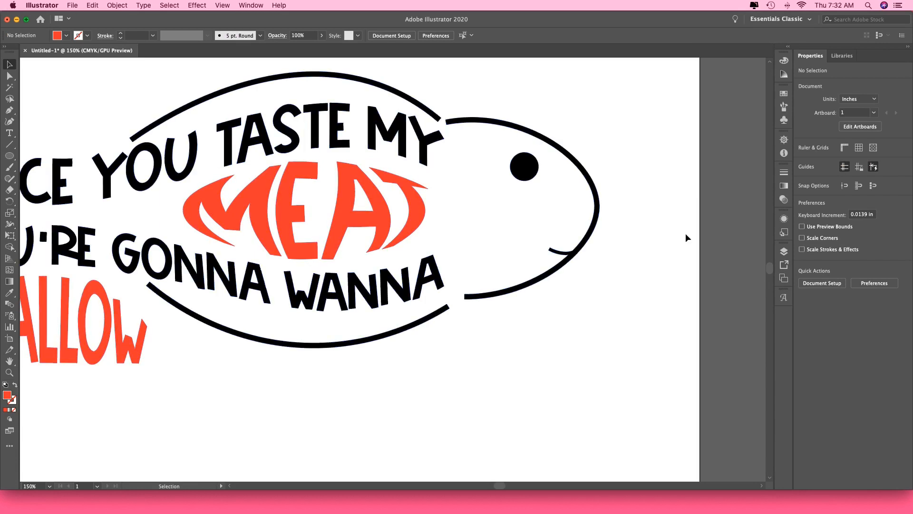
Step: Select the whole fish design and scale it up proportionally until it nearly spans the artboard's width
click(784, 140)
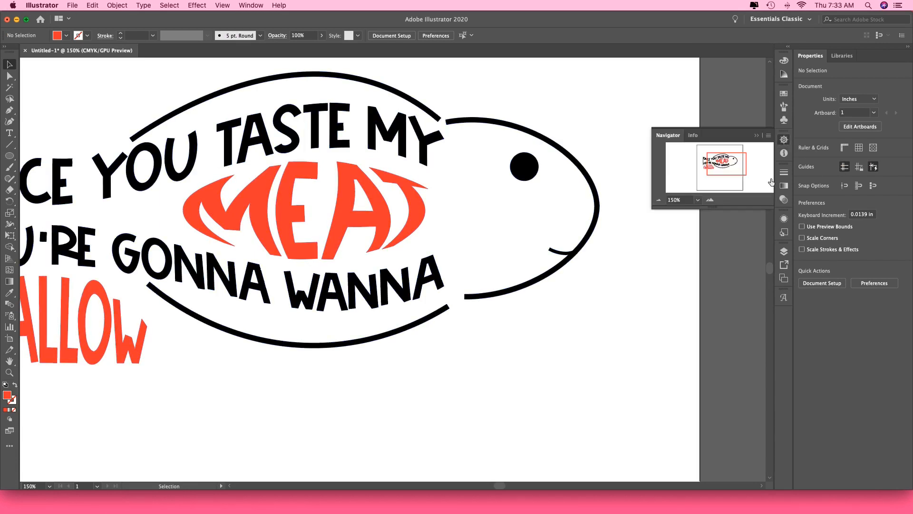
click(697, 200)
click(659, 200)
click(659, 200)
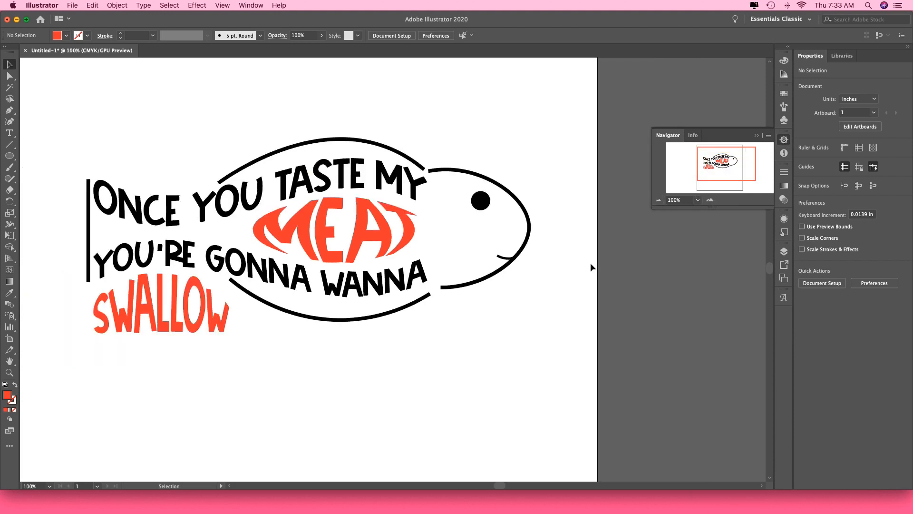
click(659, 201)
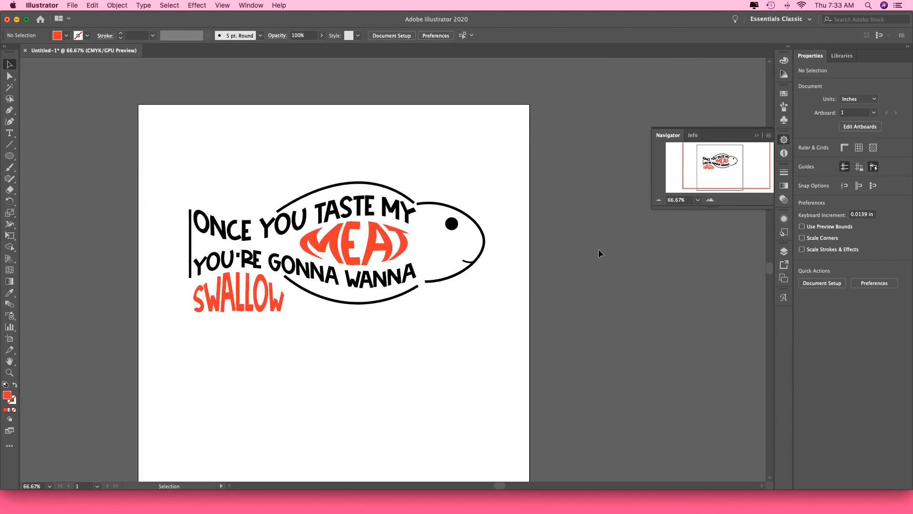
drag(589, 321, 140, 107)
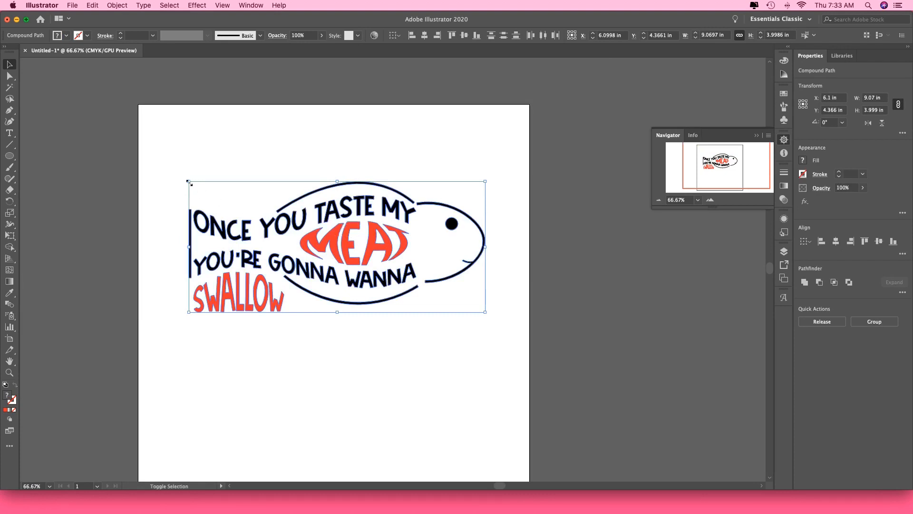
drag(188, 181, 153, 148)
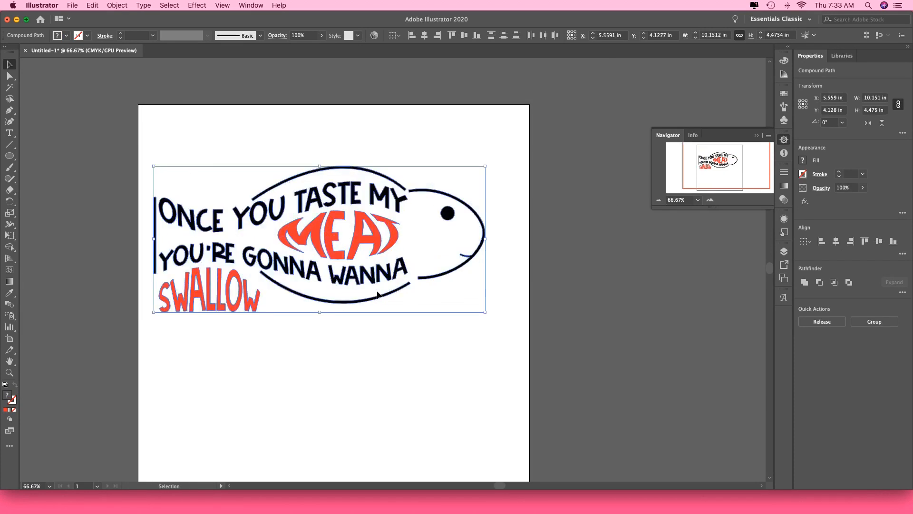
drag(485, 312, 510, 323)
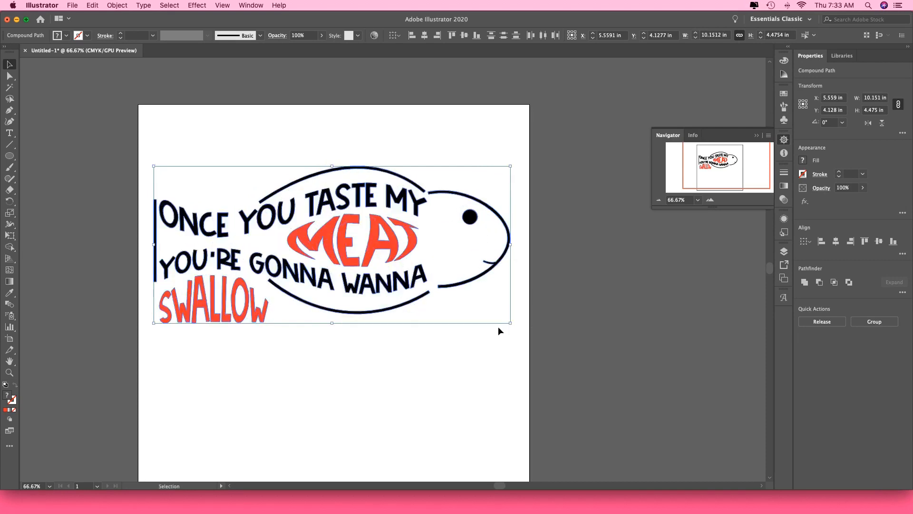
click(652, 364)
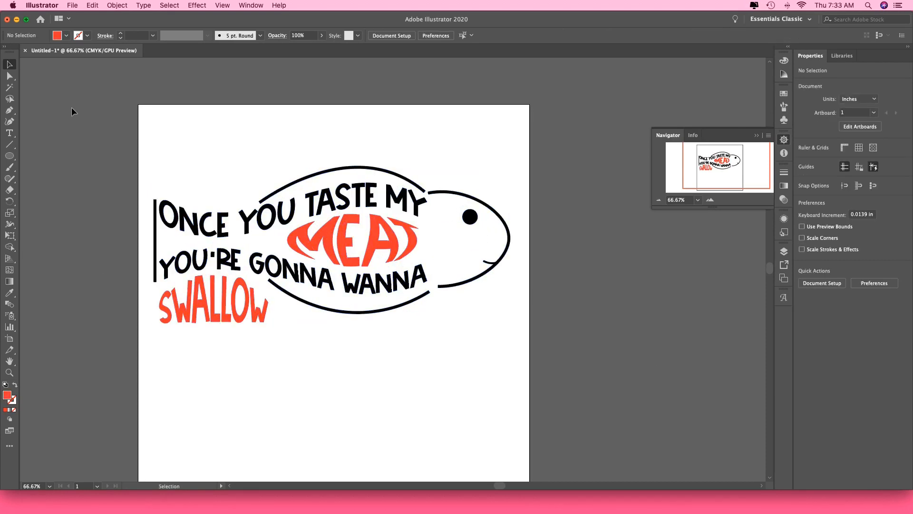
Step: Set up saving a copy of the document as "Once You Taste My Meat" in the Downloads folder, in SVG format
click(73, 5)
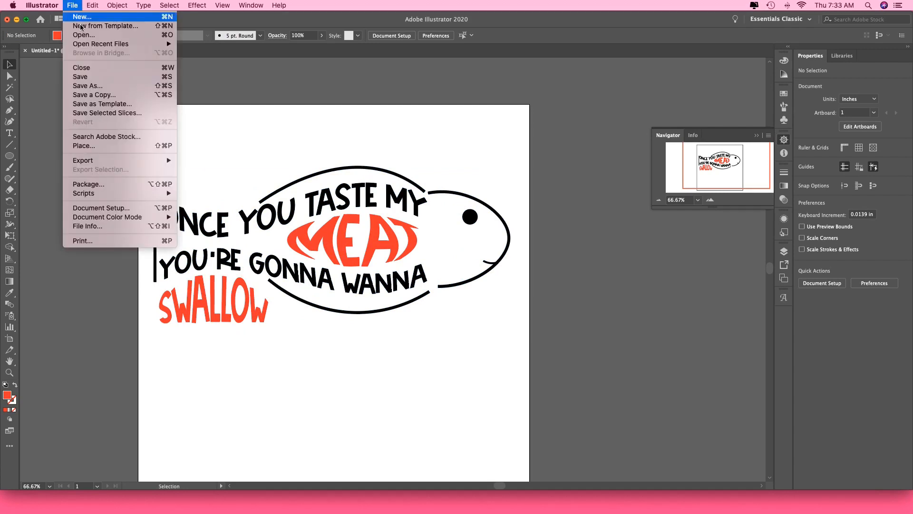
click(101, 86)
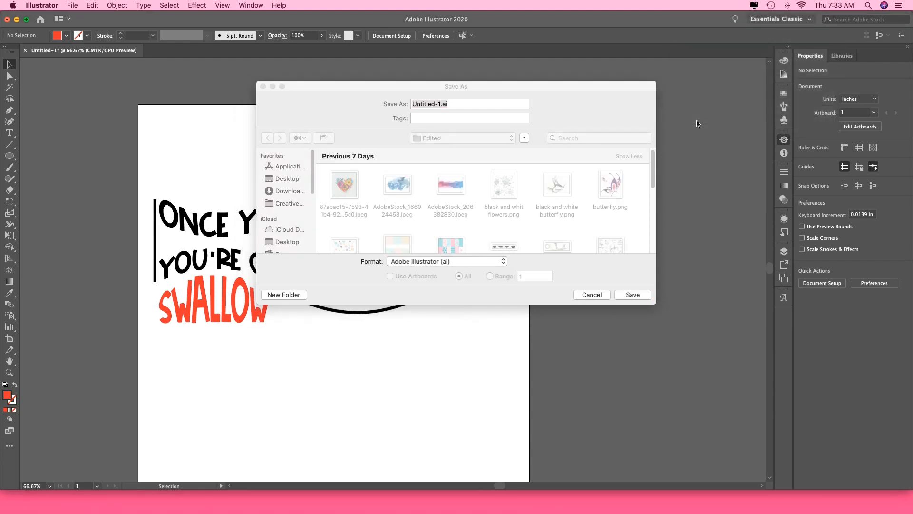
click(285, 190)
text(Once You Taste My Meat)
click(410, 261)
click(409, 293)
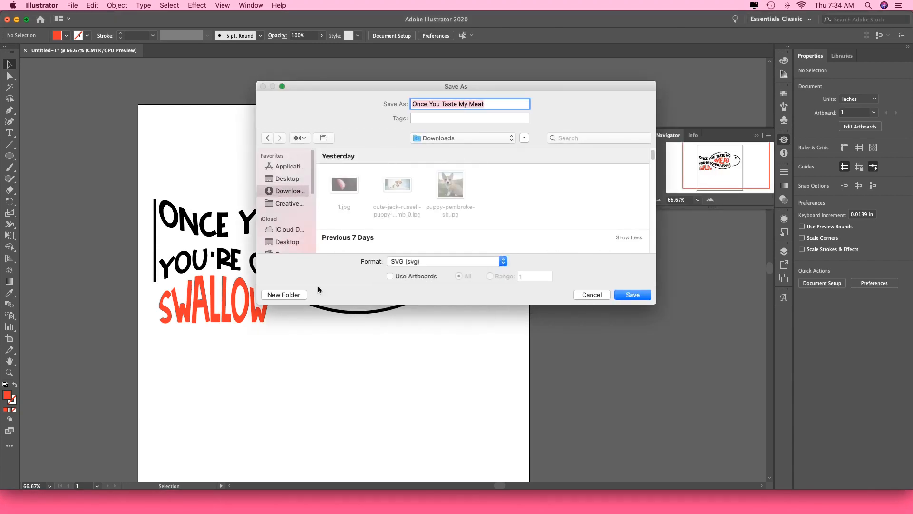
Step: Create a folder named "Once You Taste My Meat" in Downloads and save the SVG into it with the offered SVG options
click(286, 295)
text(Once You Taste My Meat)
key(Return)
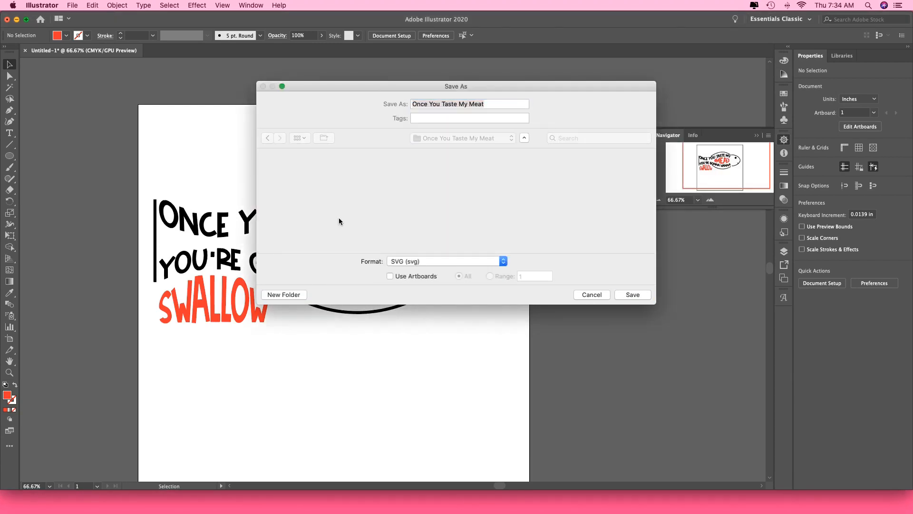
key(Return)
key(Return)
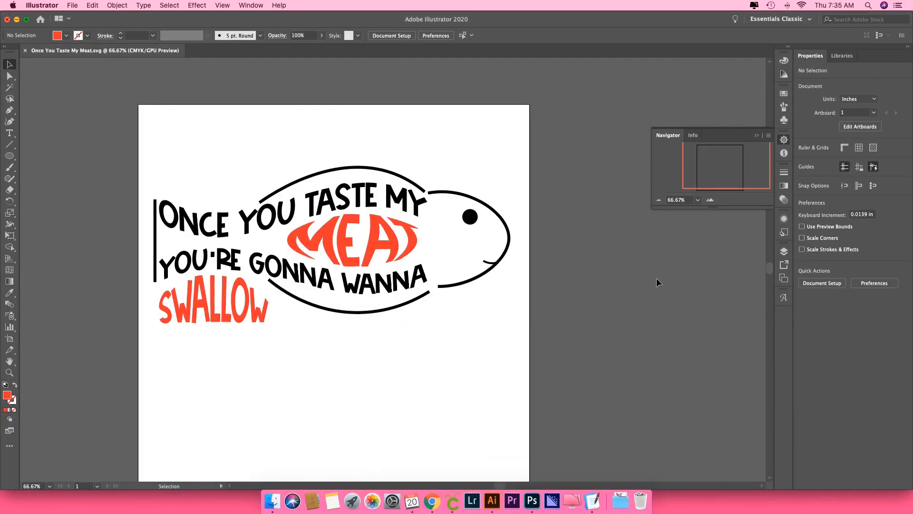
Step: Switch to Cricut Design Space and load the SVG from the "Once You Taste My Meat" folder in Downloads as an image upload
key(super+Tab)
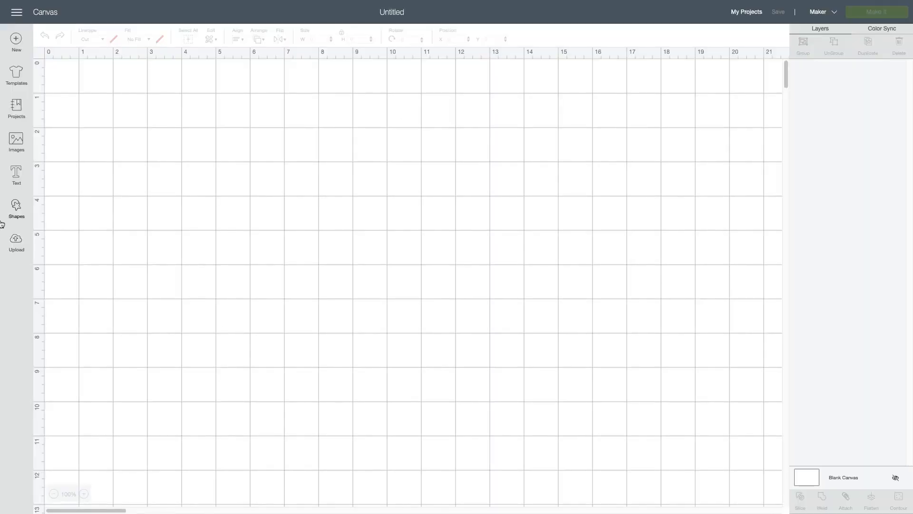
click(16, 241)
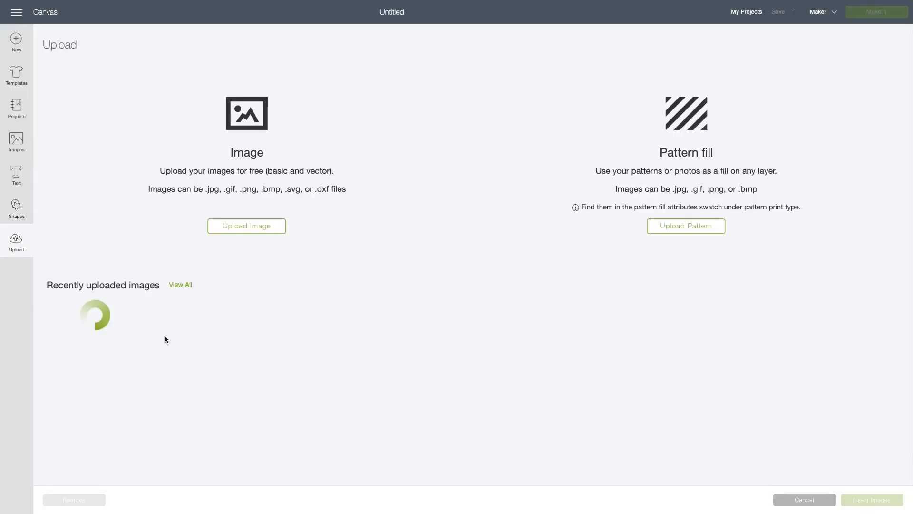
click(247, 226)
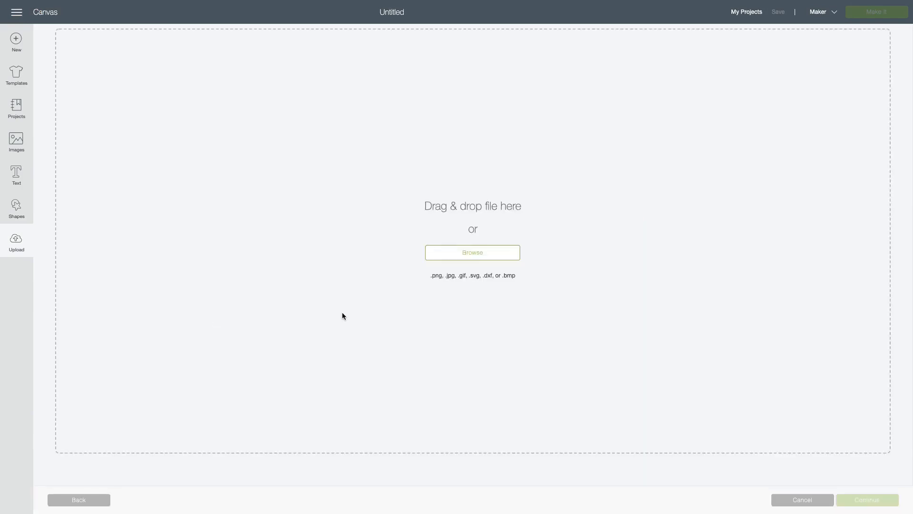
click(479, 256)
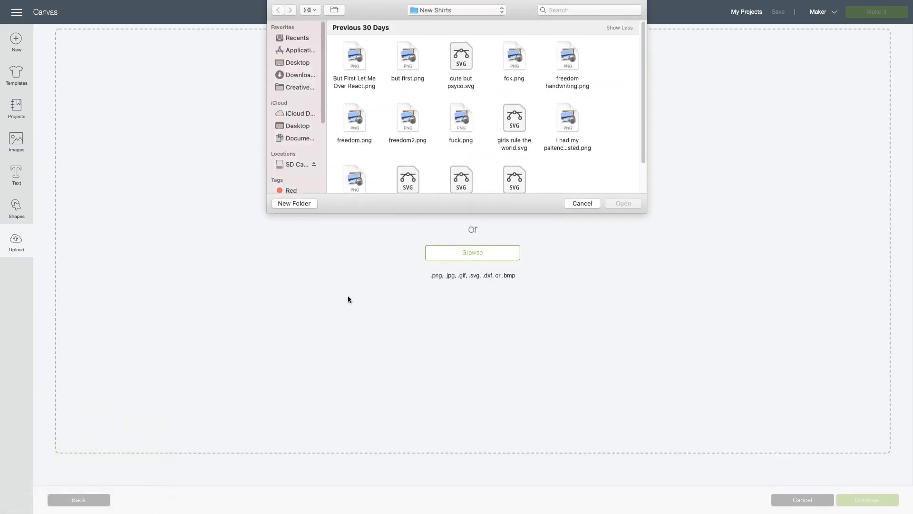
click(299, 75)
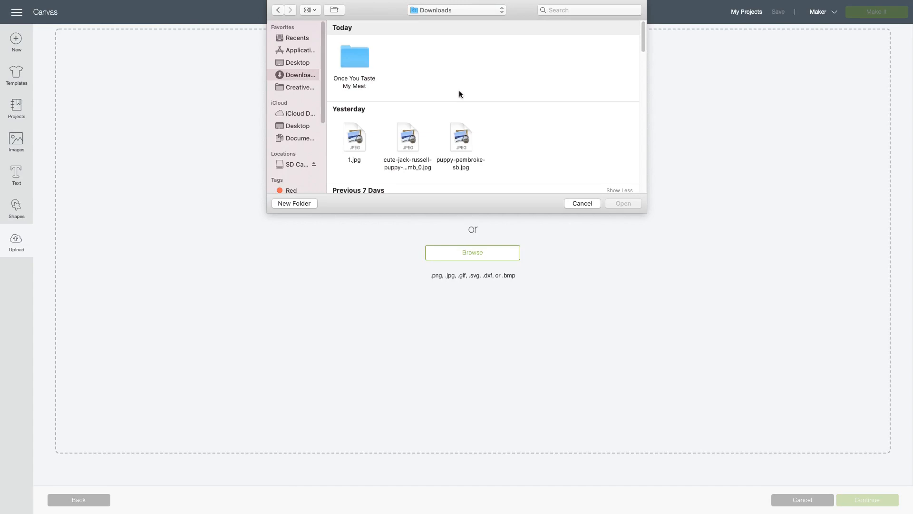
double_click(365, 62)
double_click(360, 62)
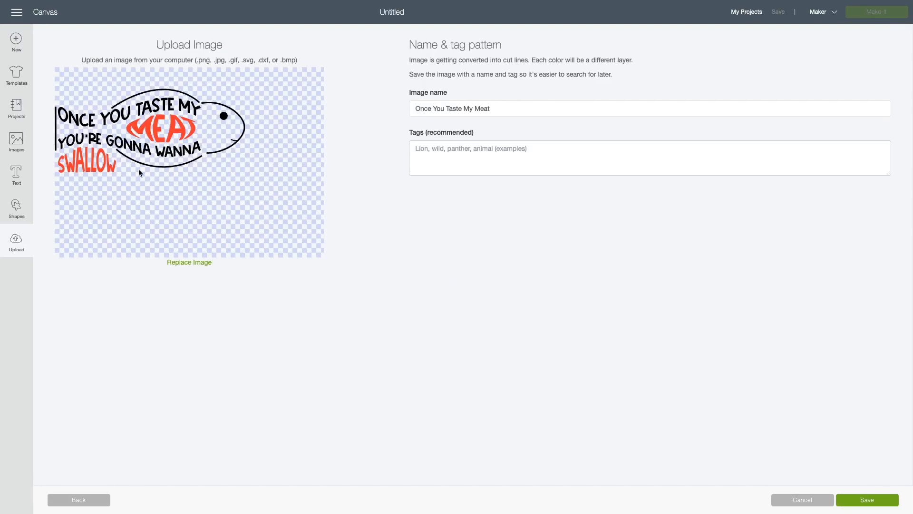
Step: Save the uploaded image as "Once You Taste My Meat" and insert it onto the canvas
click(857, 500)
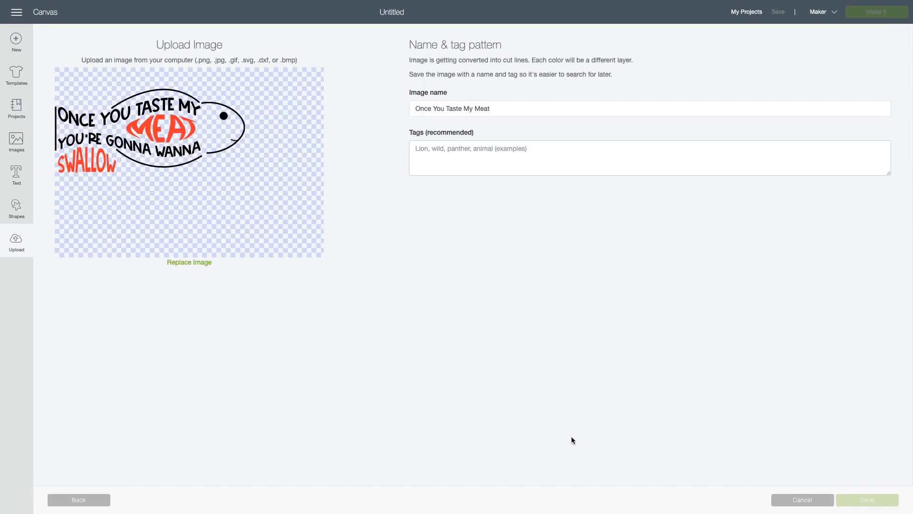
click(95, 349)
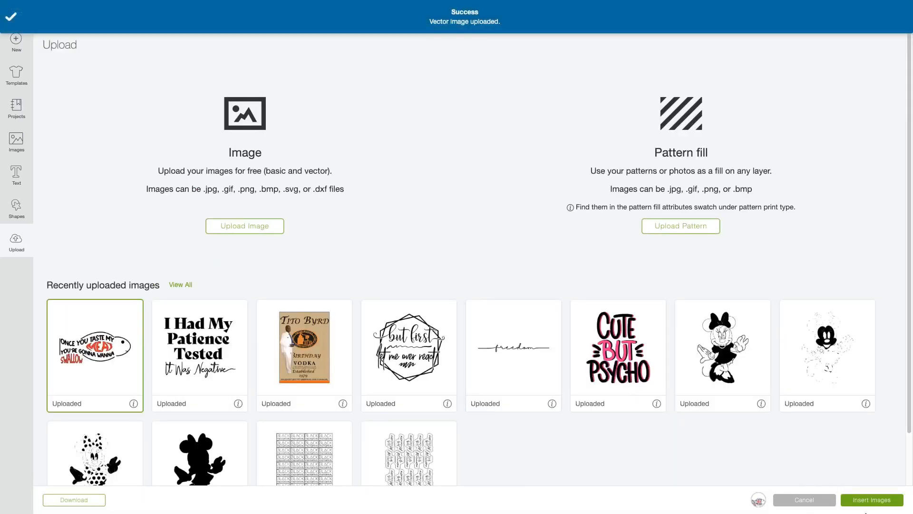
click(870, 500)
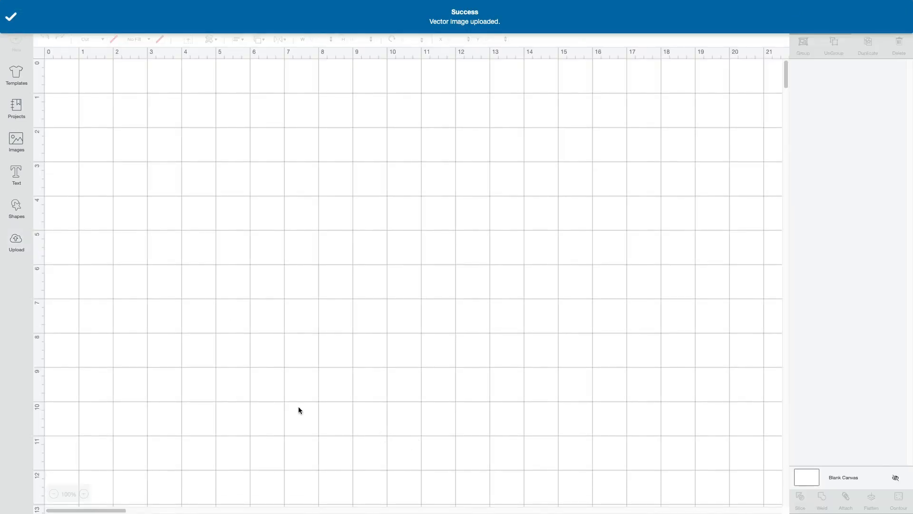